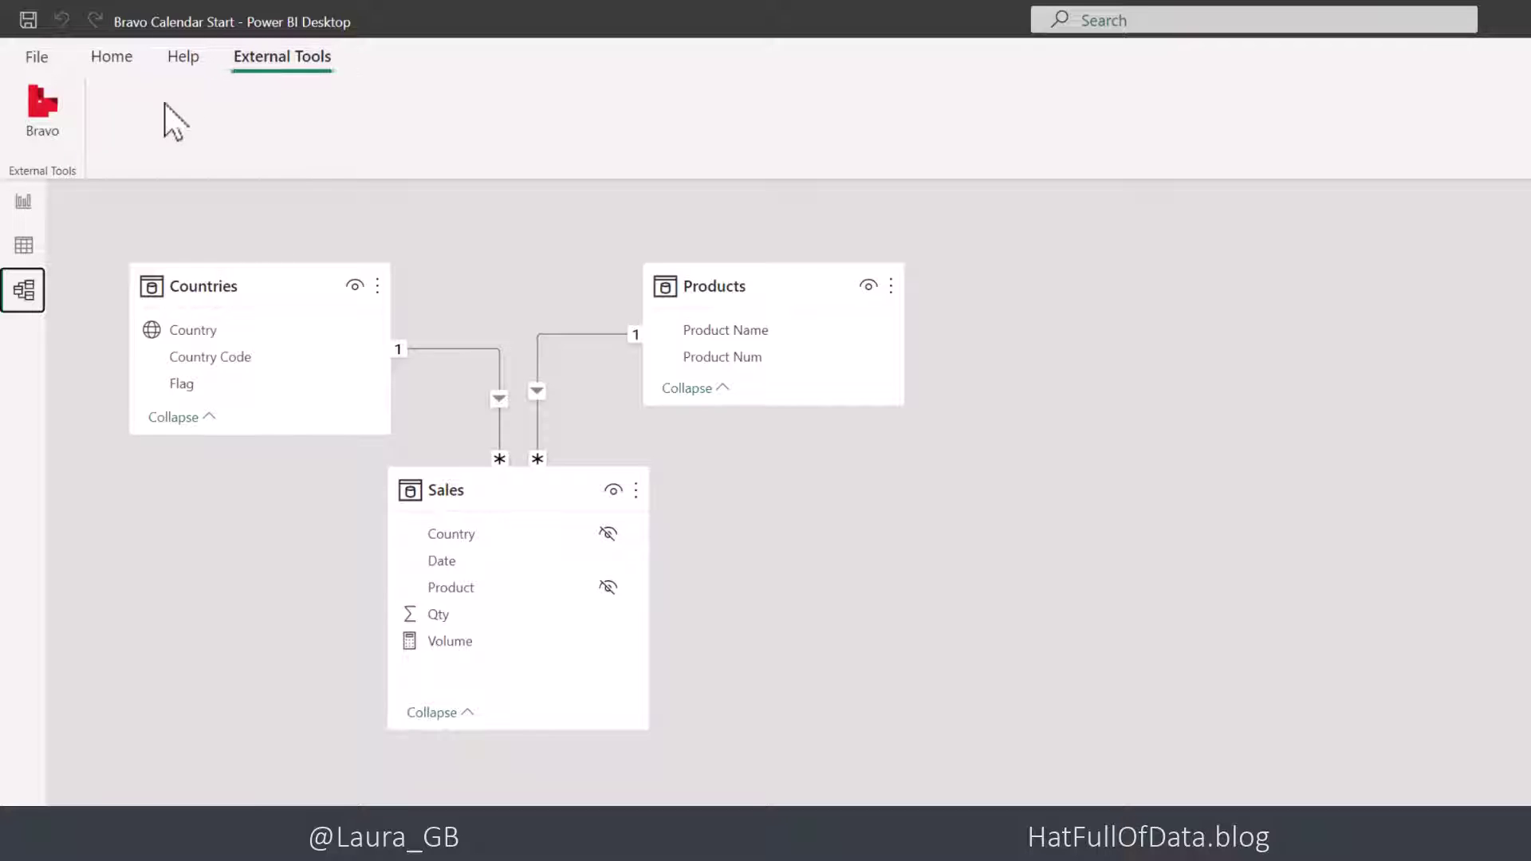
Launch Bravo on the Bravo Calendar Start model and maximize its window
click(41, 114)
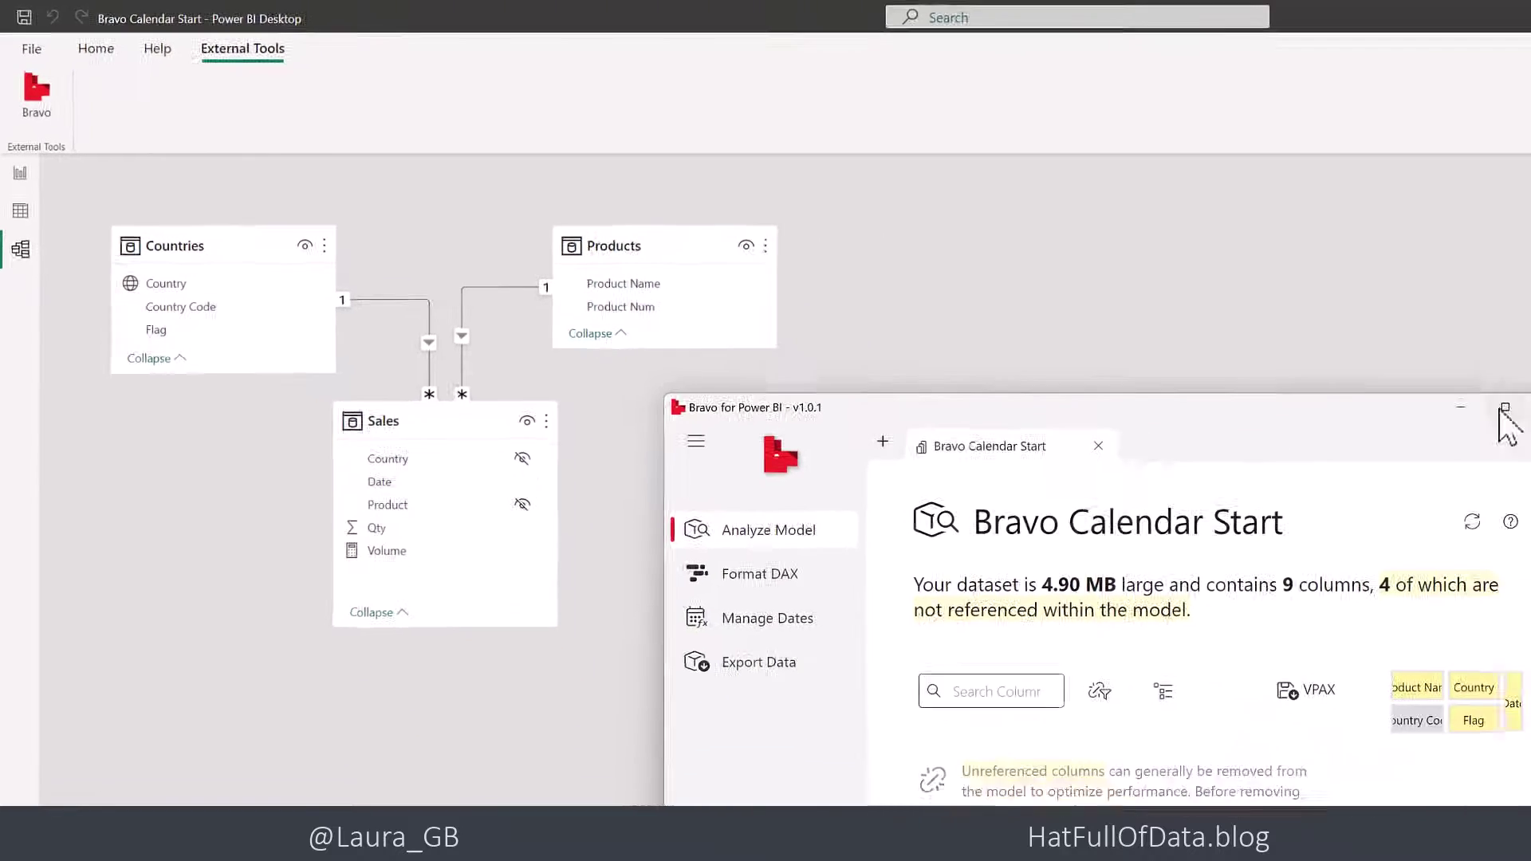
click(1500, 415)
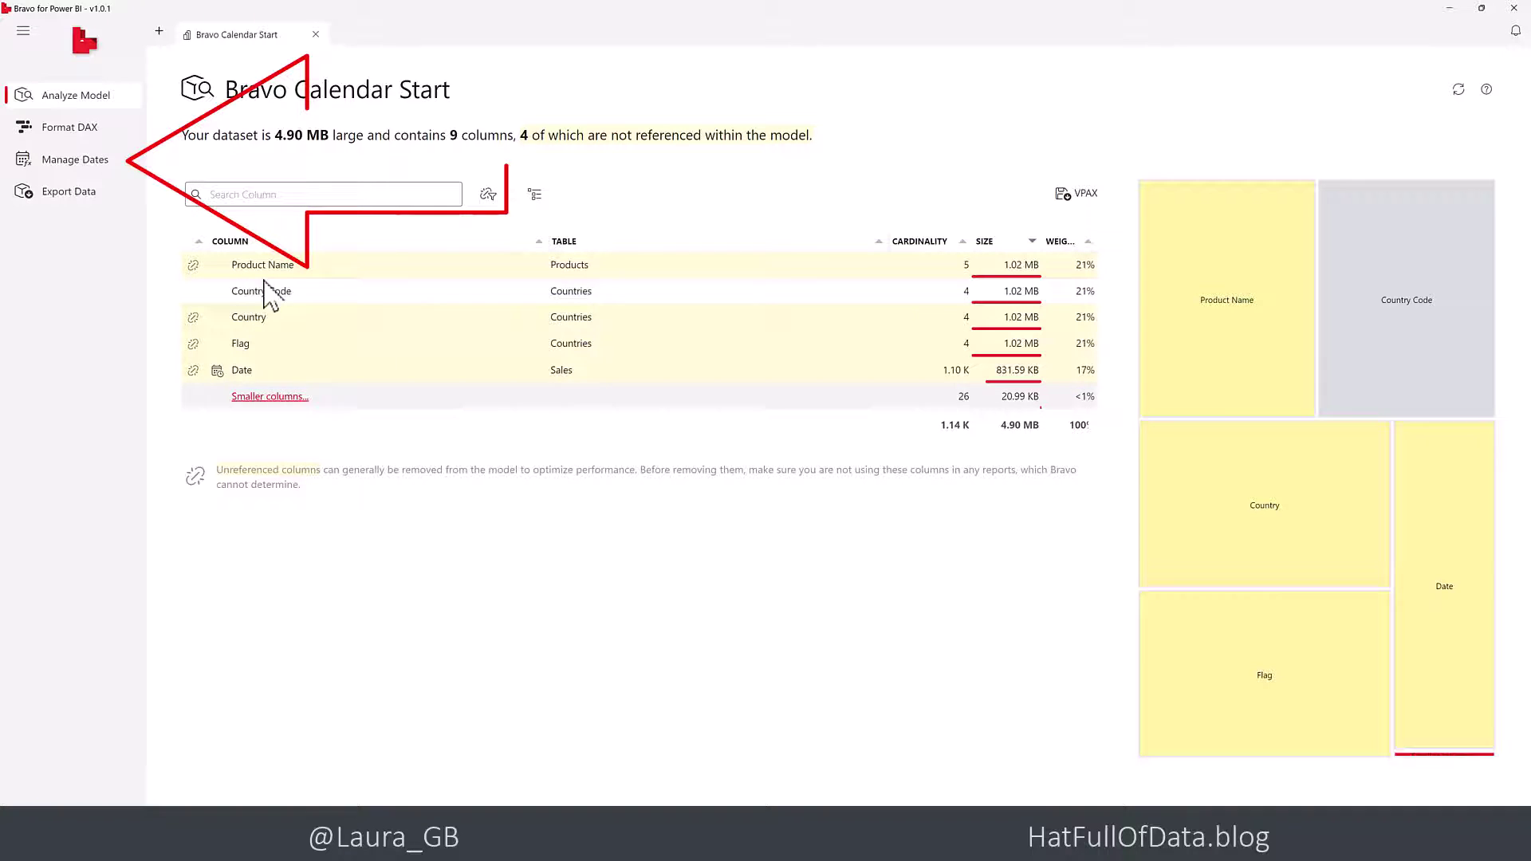
Open Manage Dates and review the calendar templates, keeping Standard with Monday week start
click(75, 159)
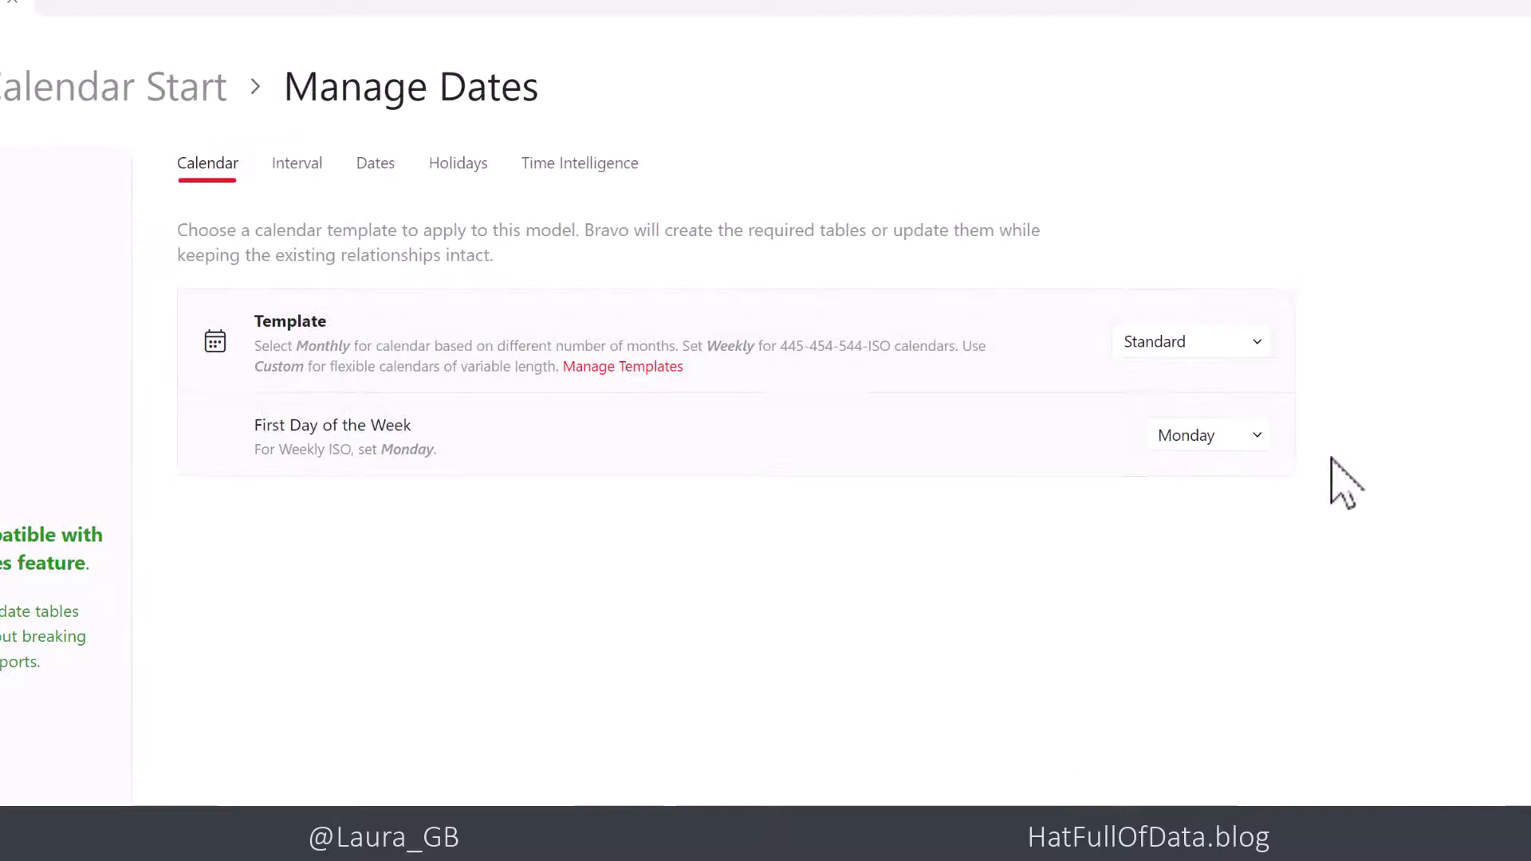
click(1257, 342)
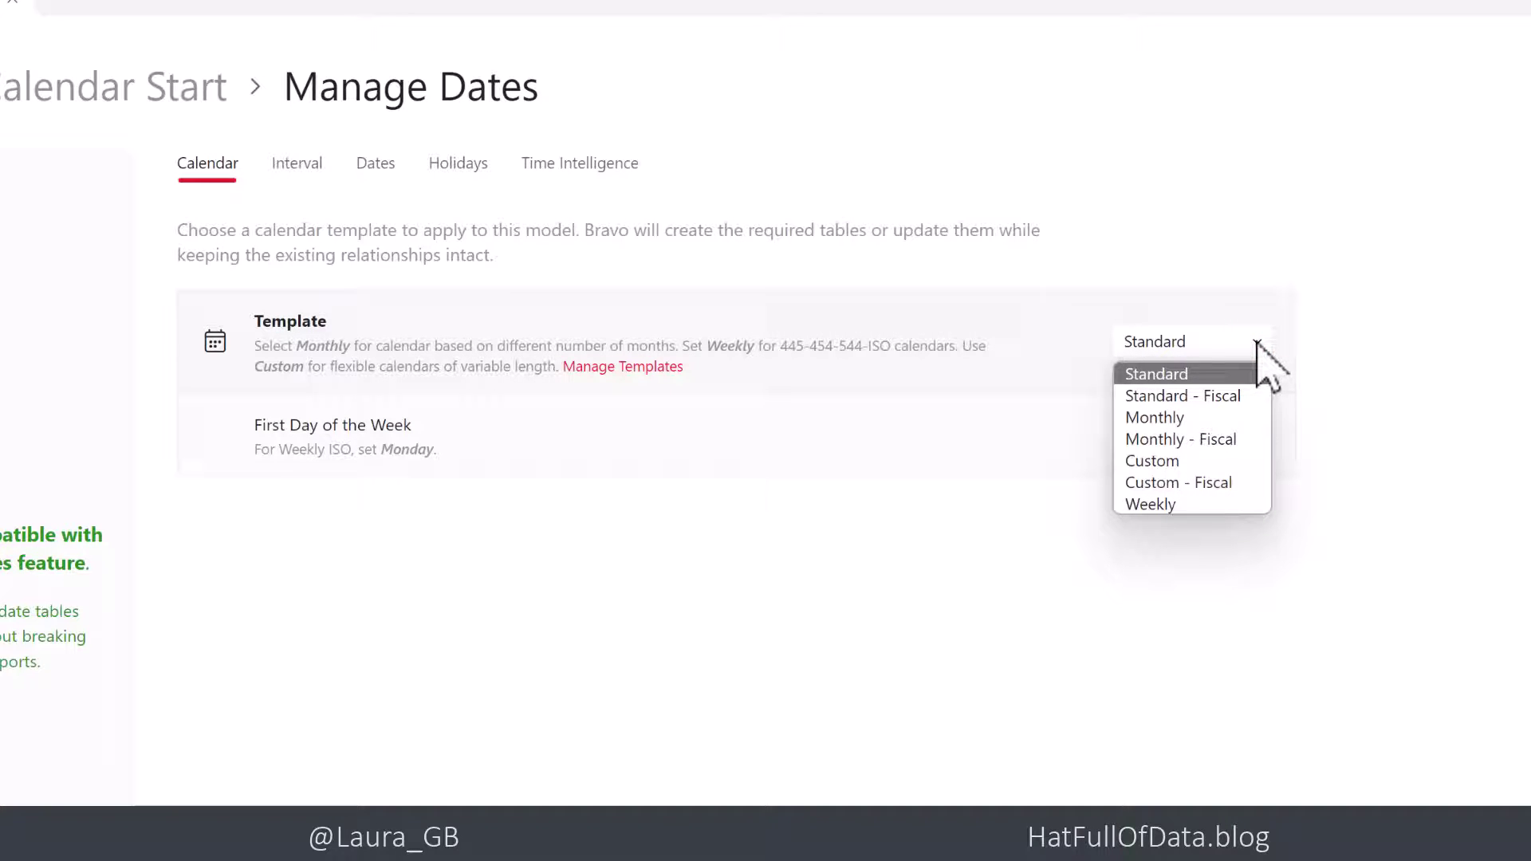
click(1386, 289)
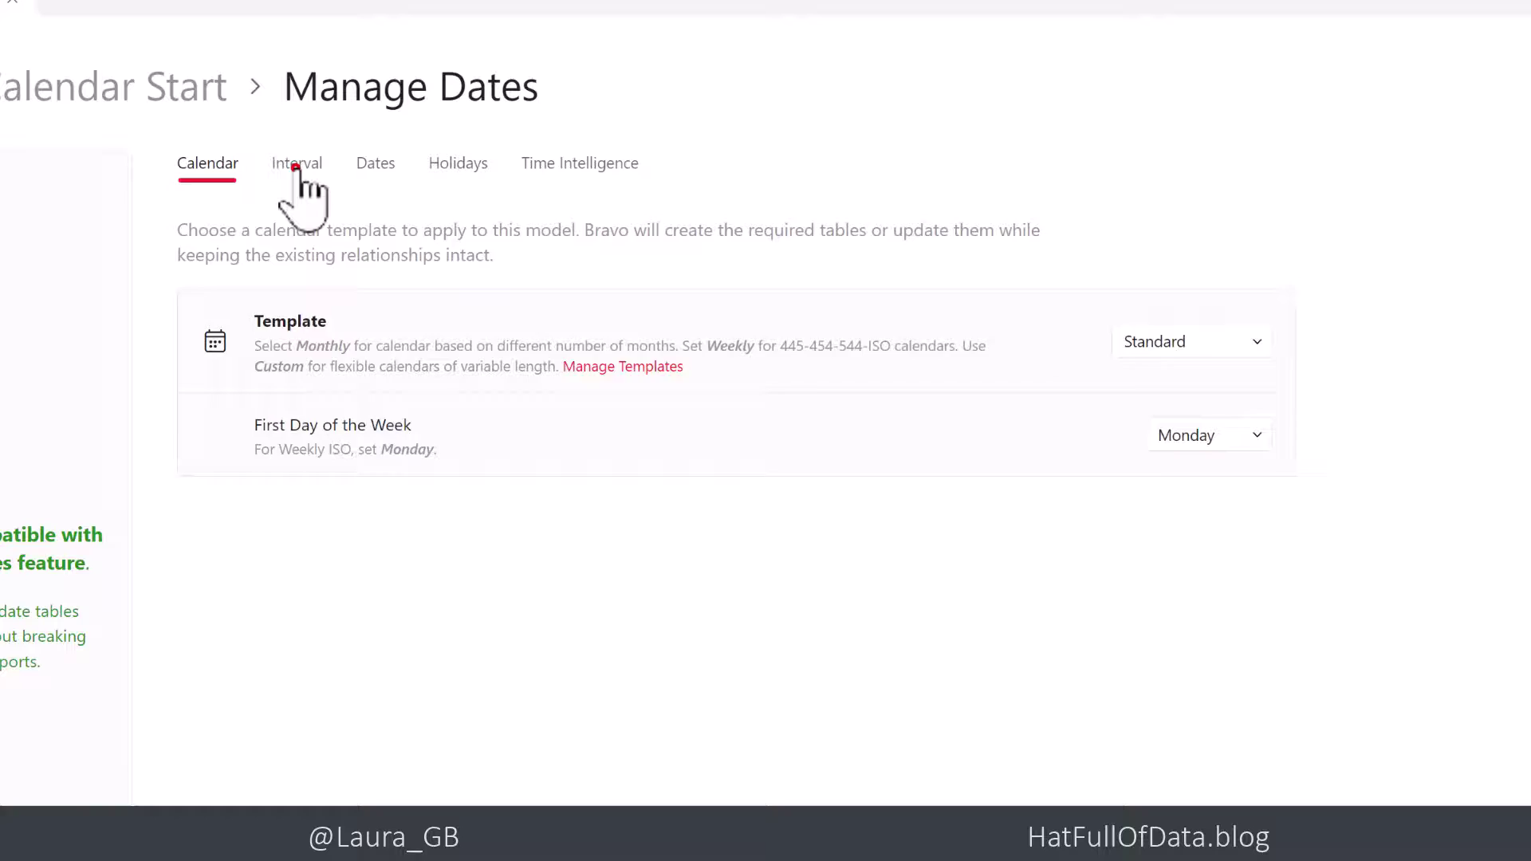
Check the interval settings, then set the Date table's regional format to English (United Kingdom)
click(296, 167)
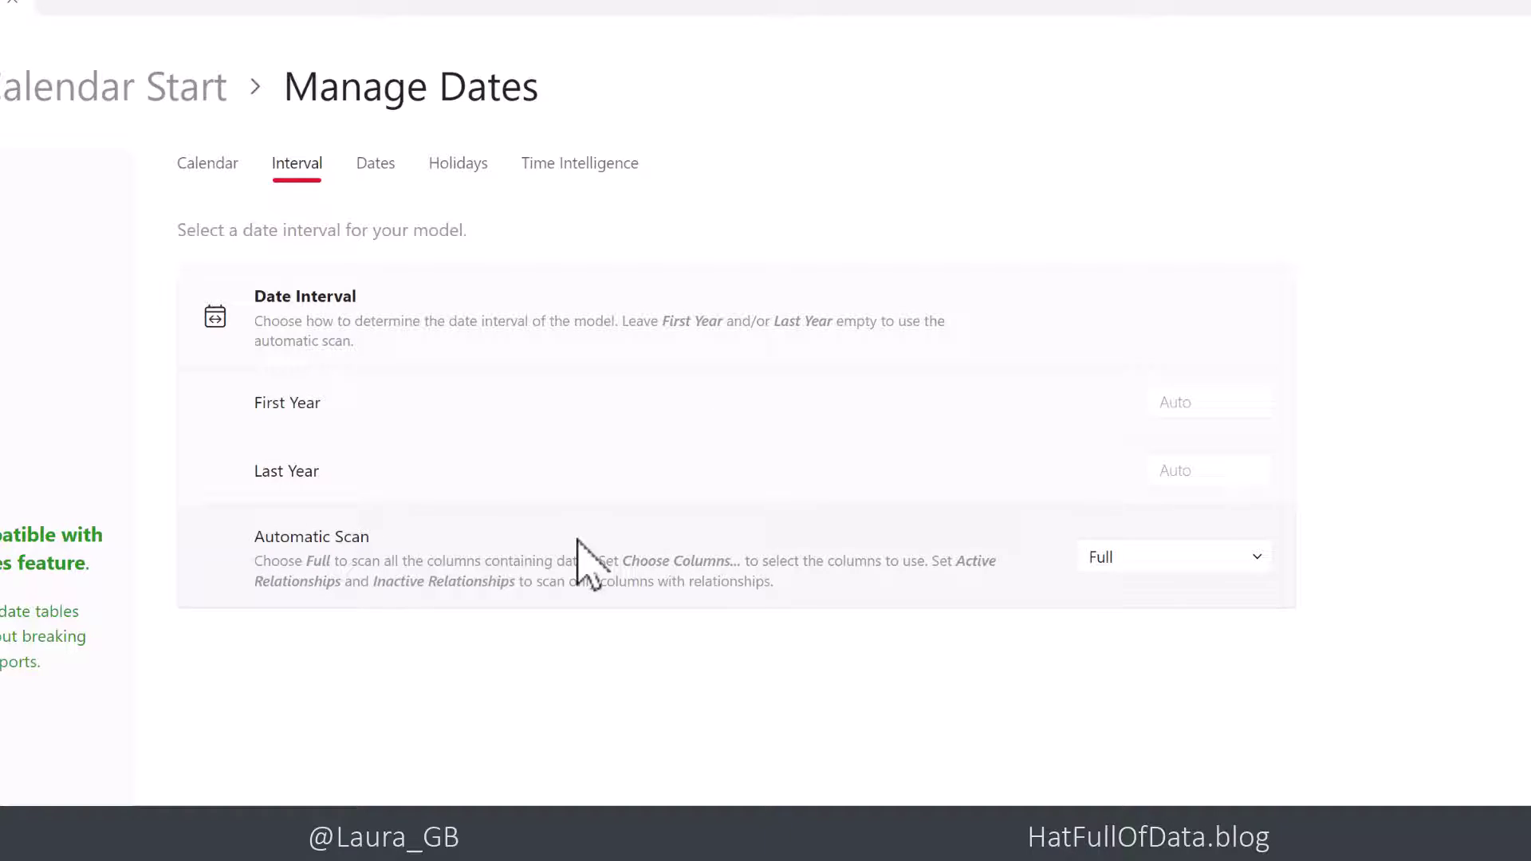
click(372, 165)
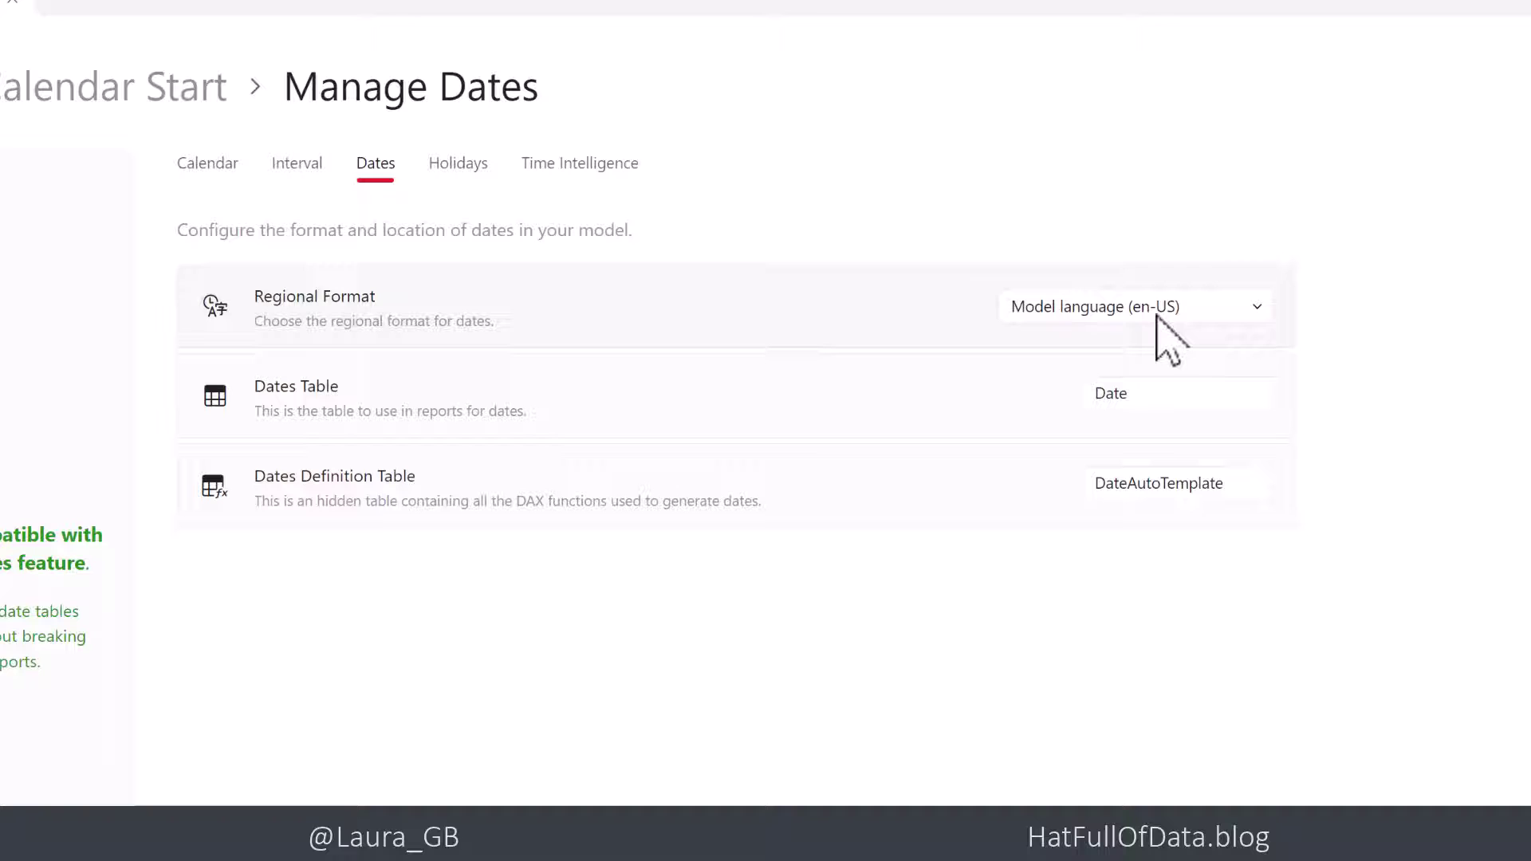
click(1259, 310)
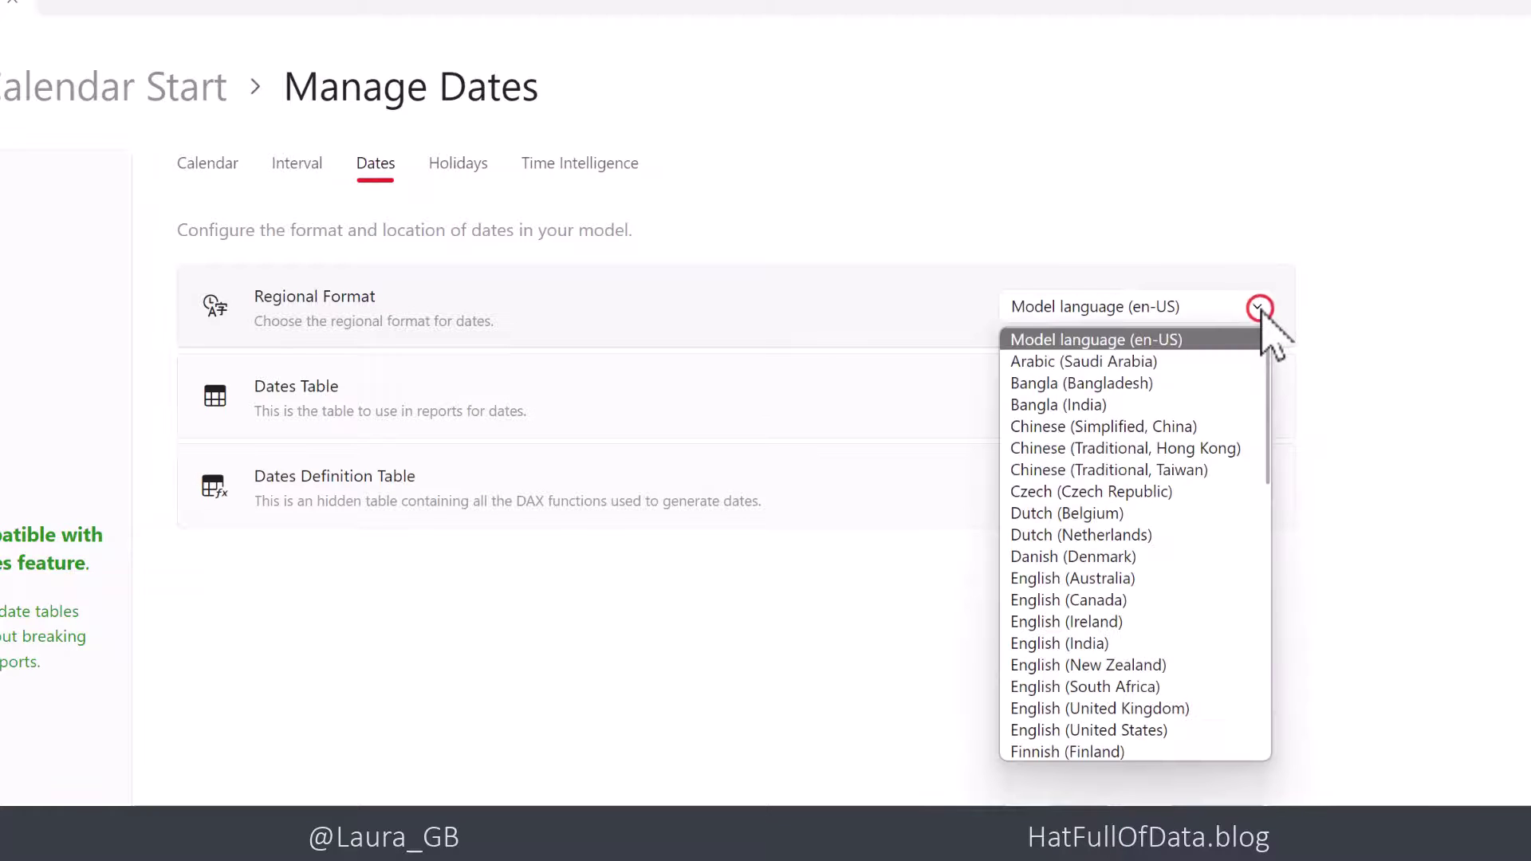
click(1099, 709)
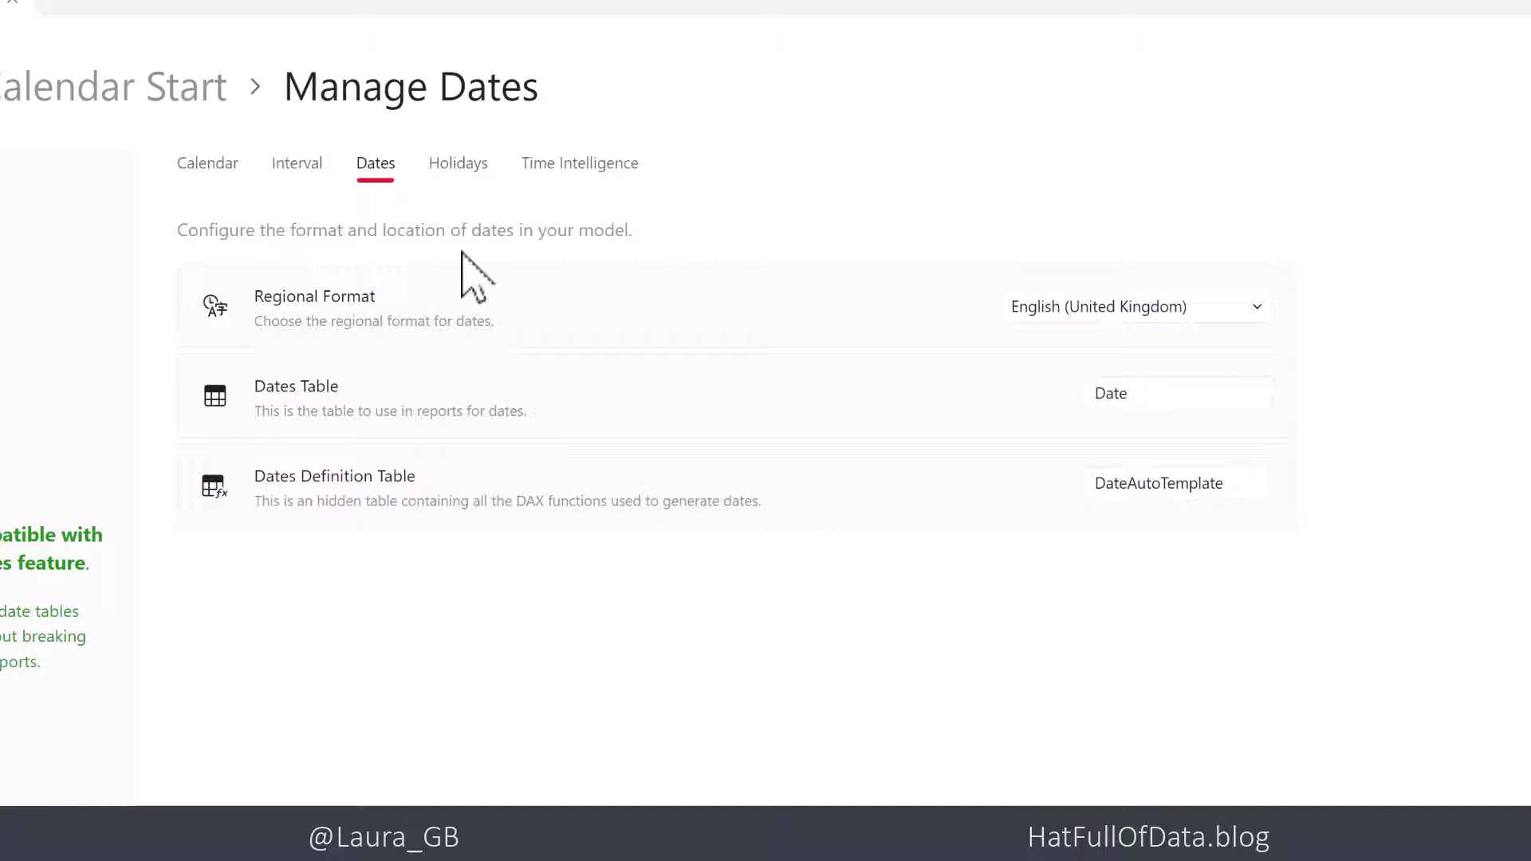
Exclude the holidays table and time intelligence functions from the generated Date table
click(462, 159)
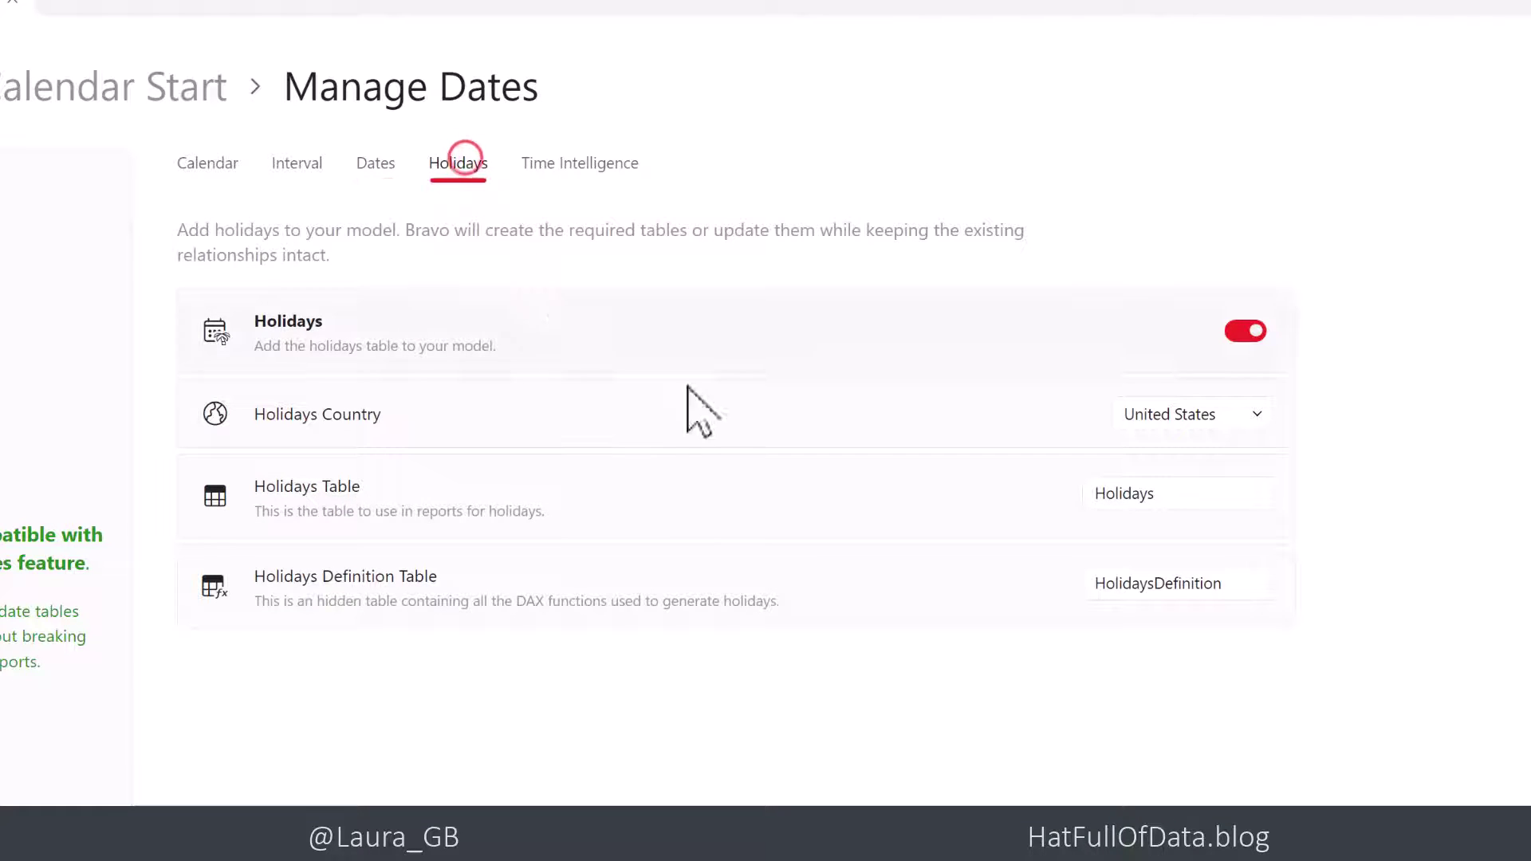
click(1242, 330)
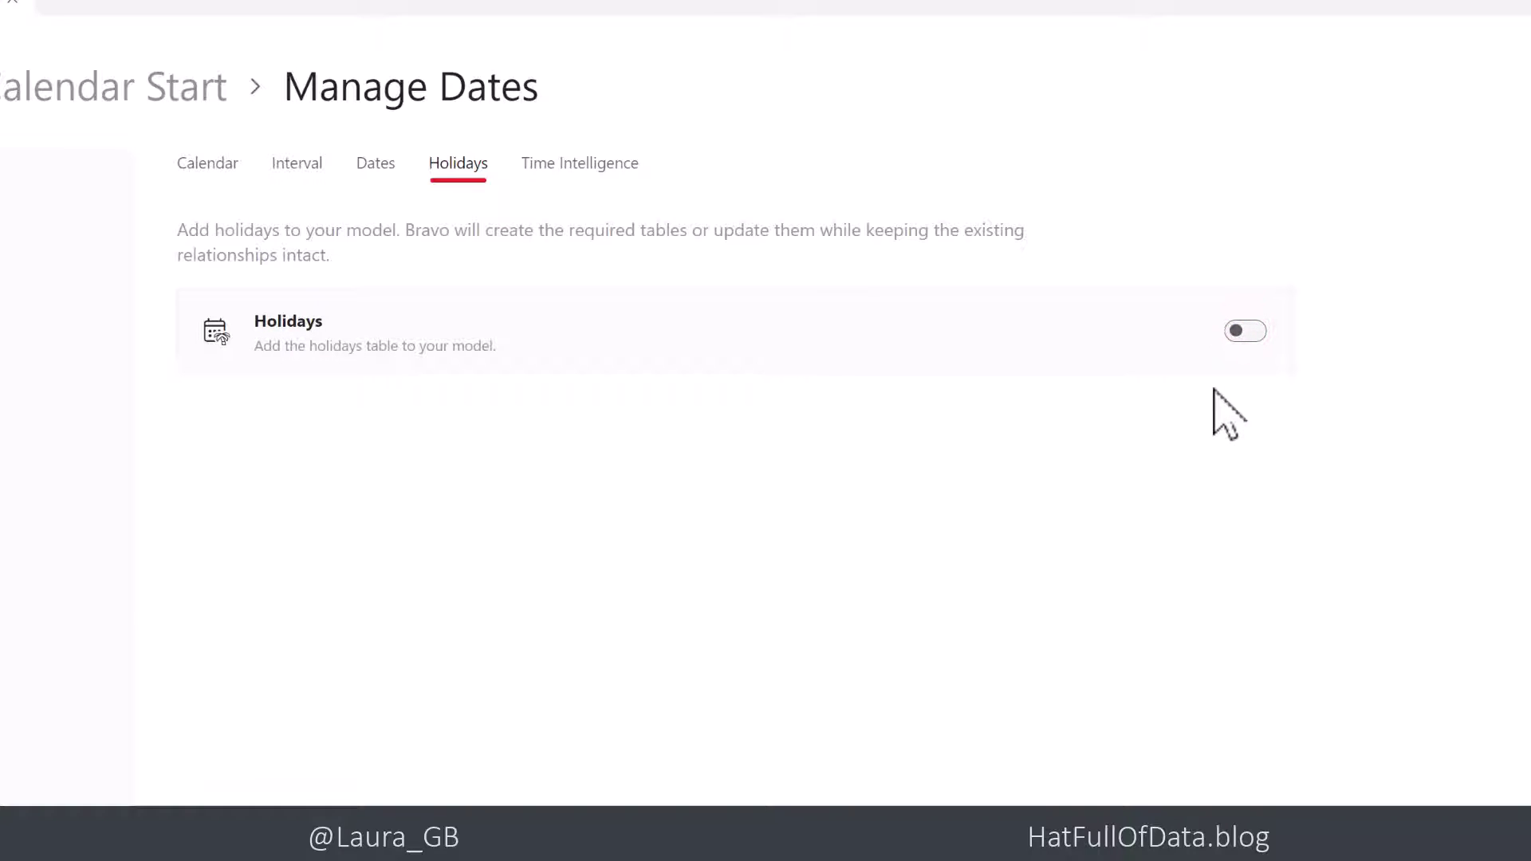
click(578, 163)
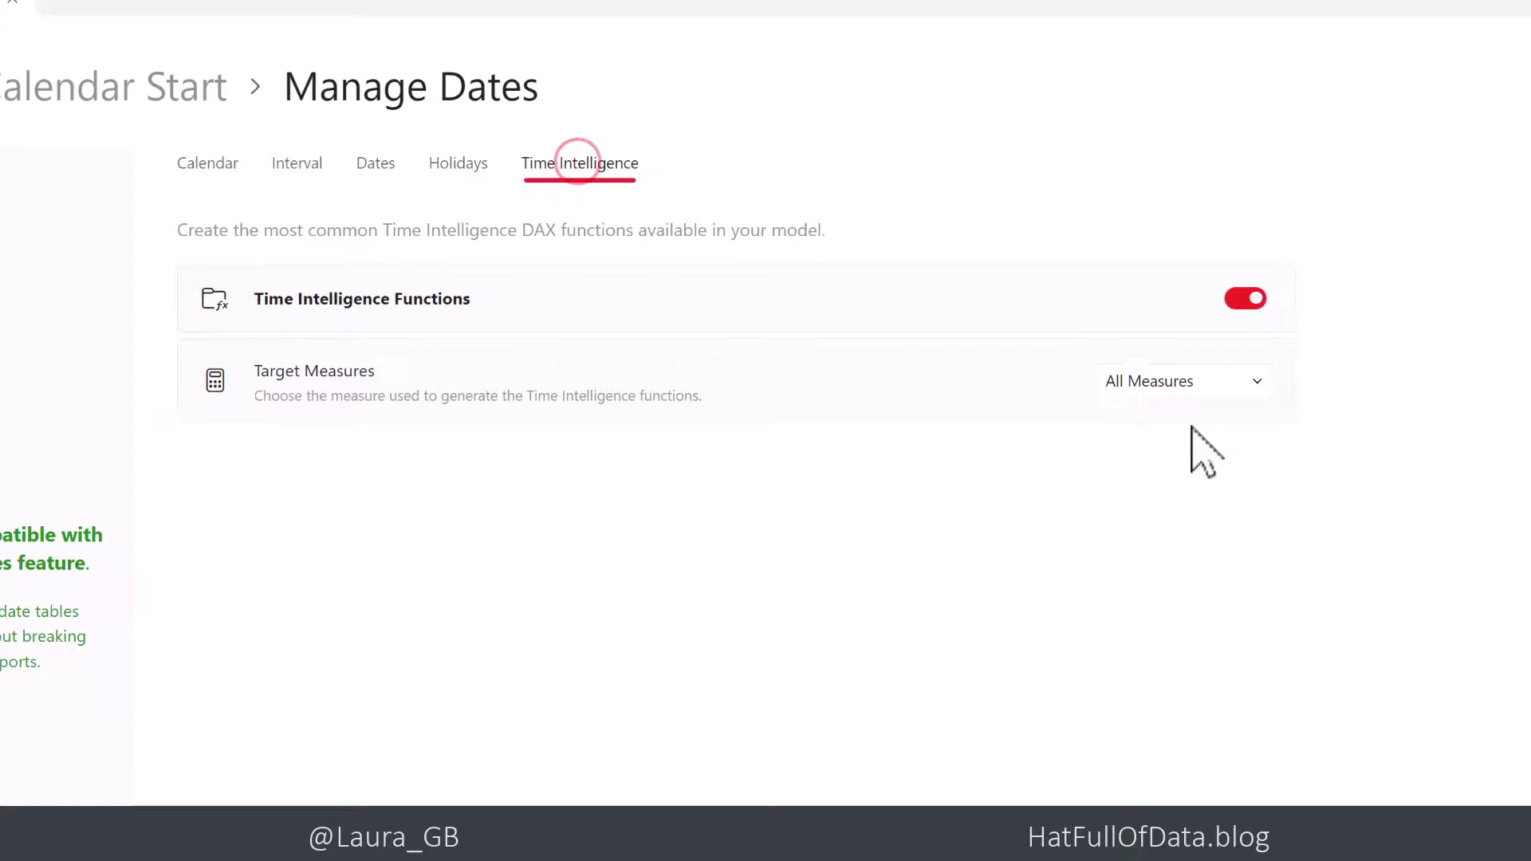
click(1240, 301)
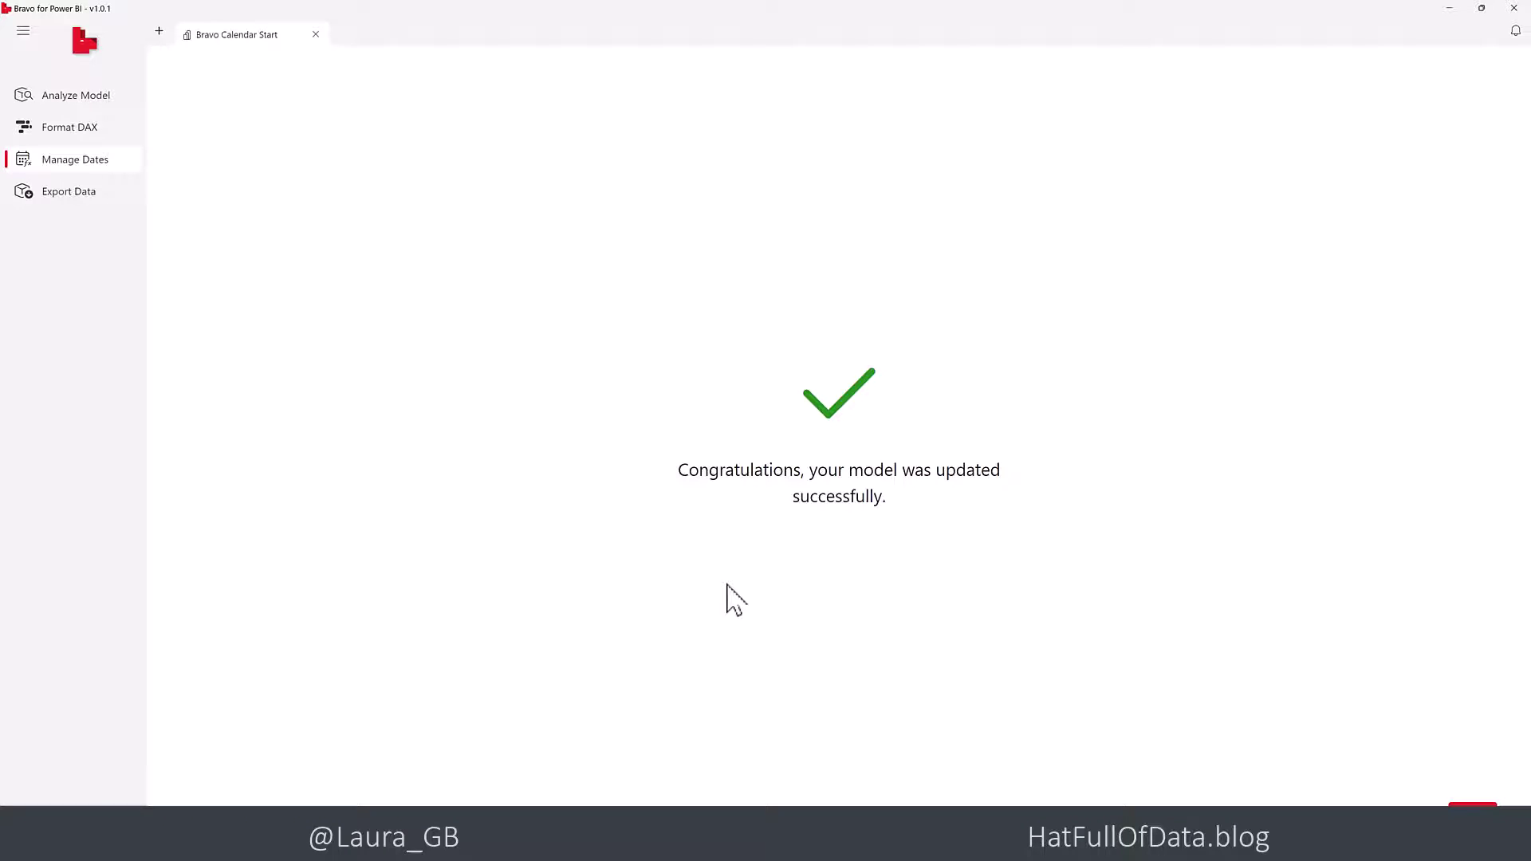
Close Bravo, place the Date table beside Sales, and relate Sales[Date] to Date[Date]
click(1511, 10)
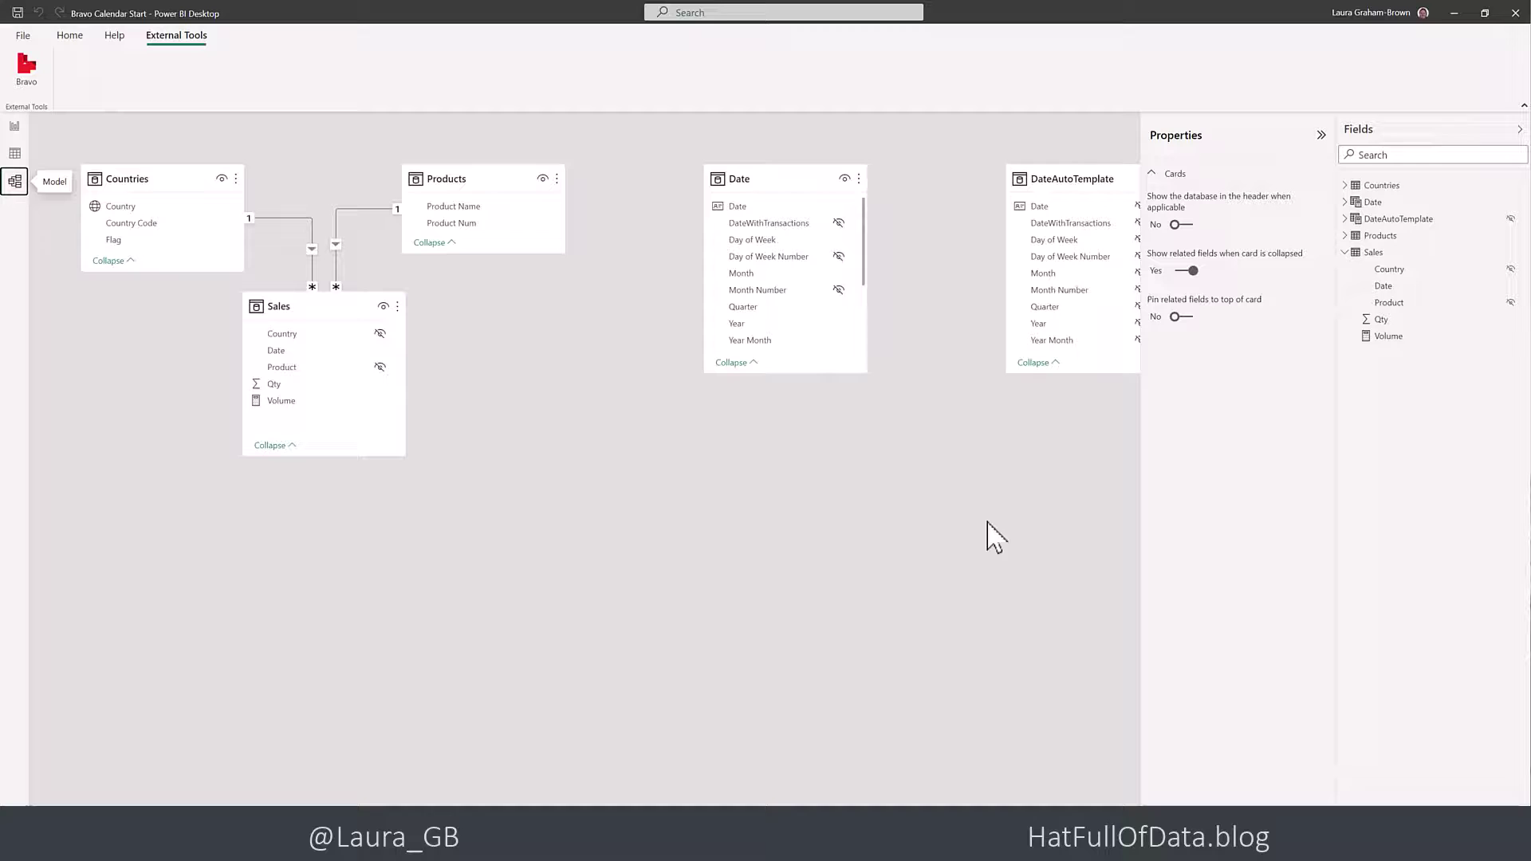
drag(768, 179, 578, 333)
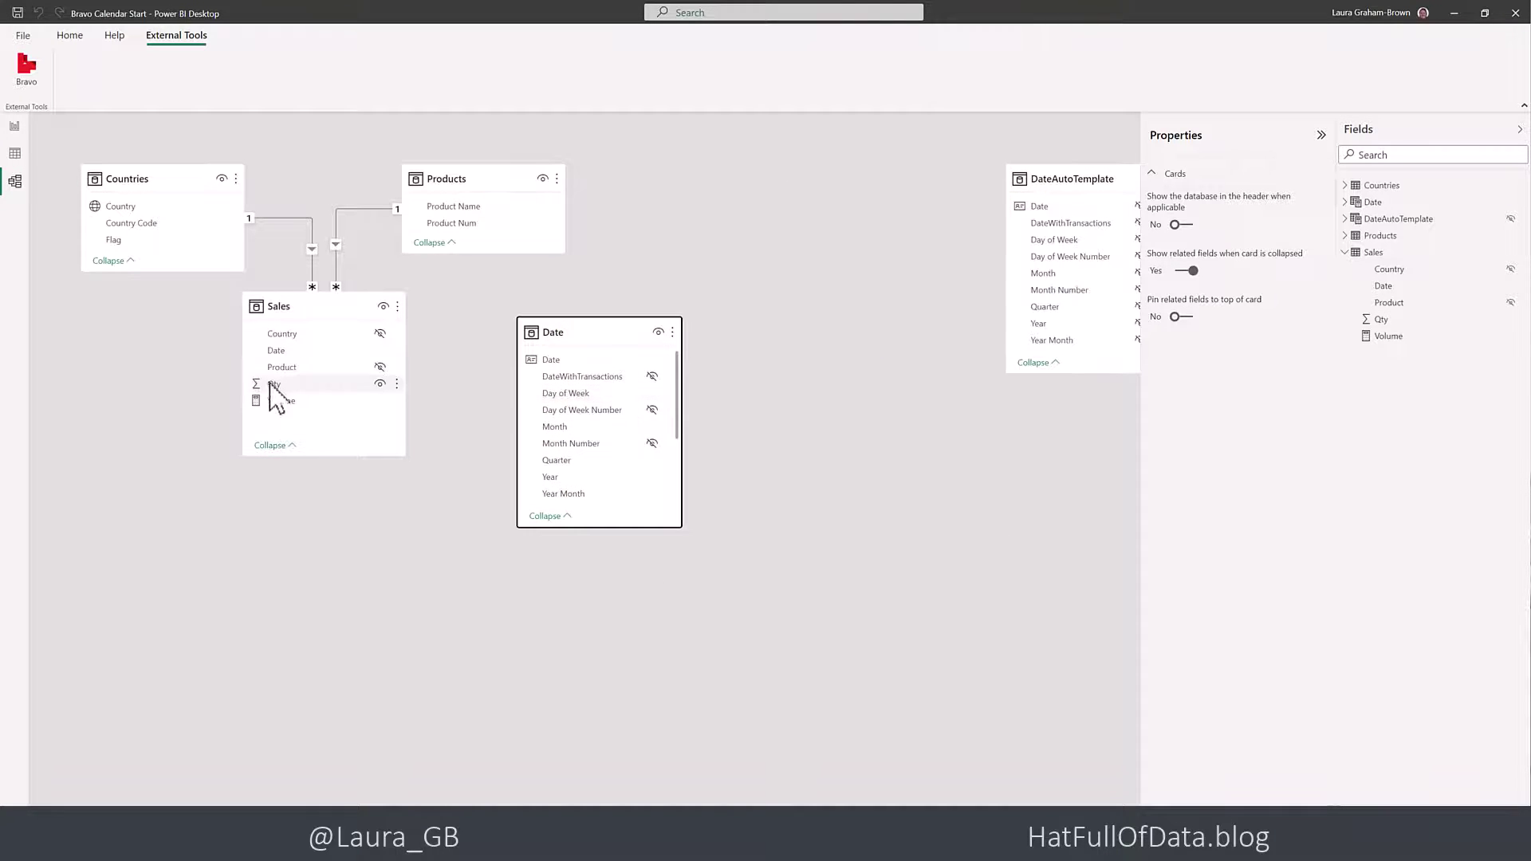
drag(275, 355, 567, 360)
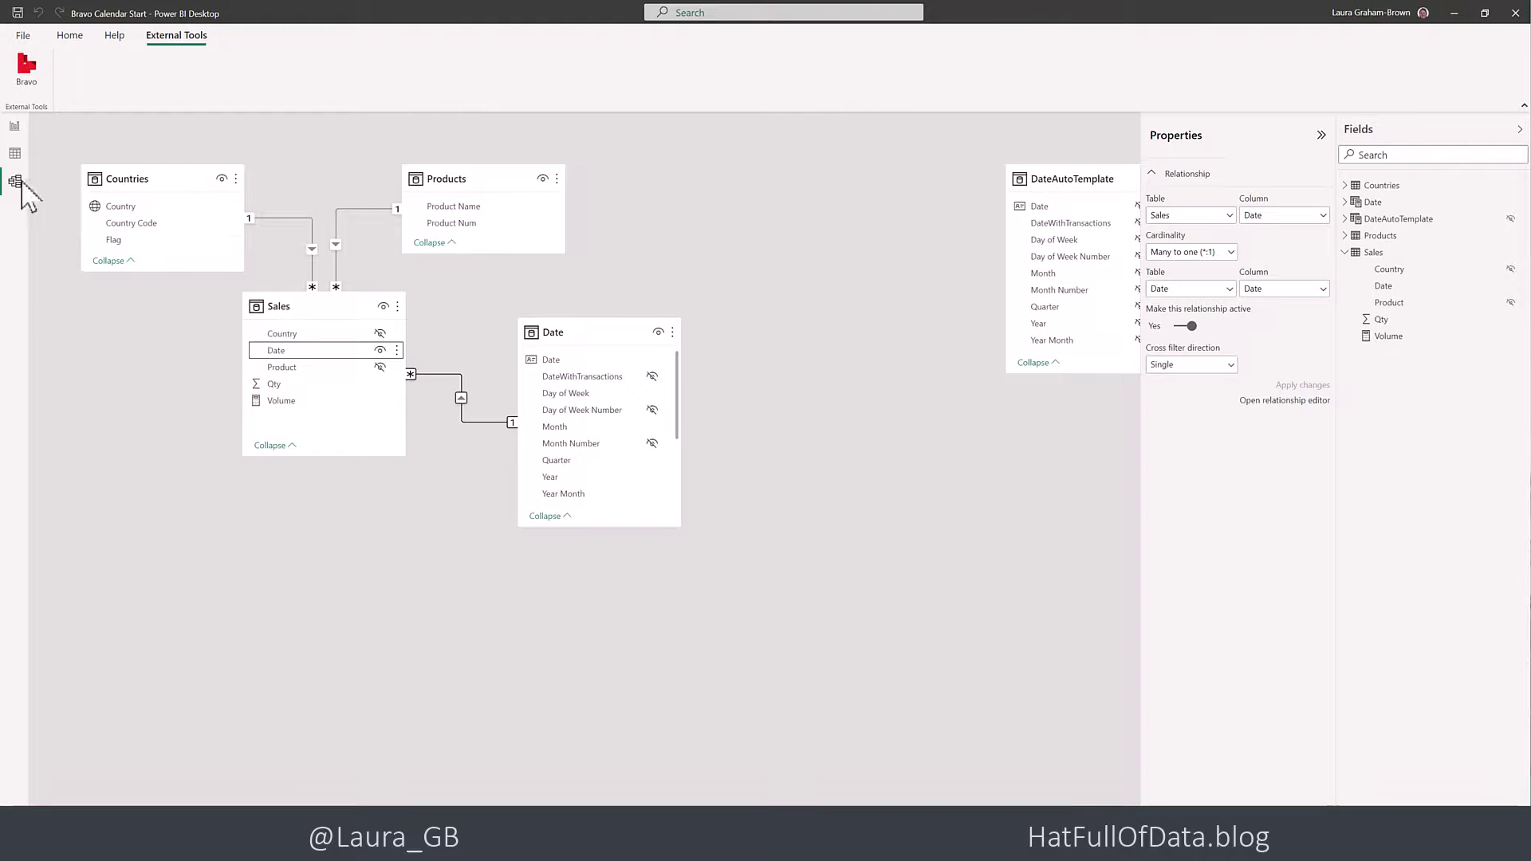
On the report page, add a stacked column chart of Sales Volume by the Date Calendar hierarchy
click(14, 126)
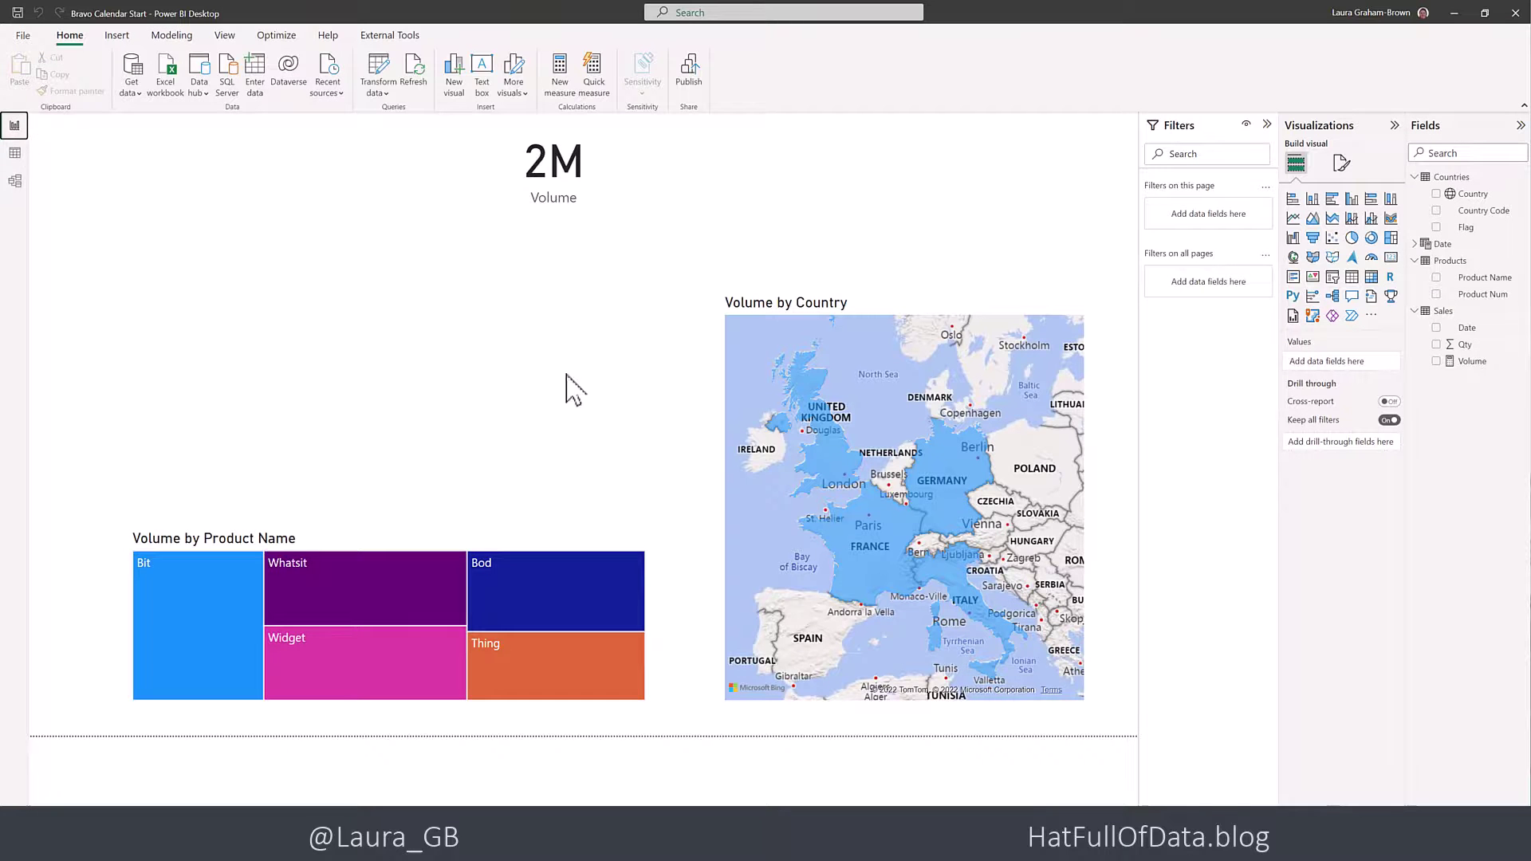
click(1313, 200)
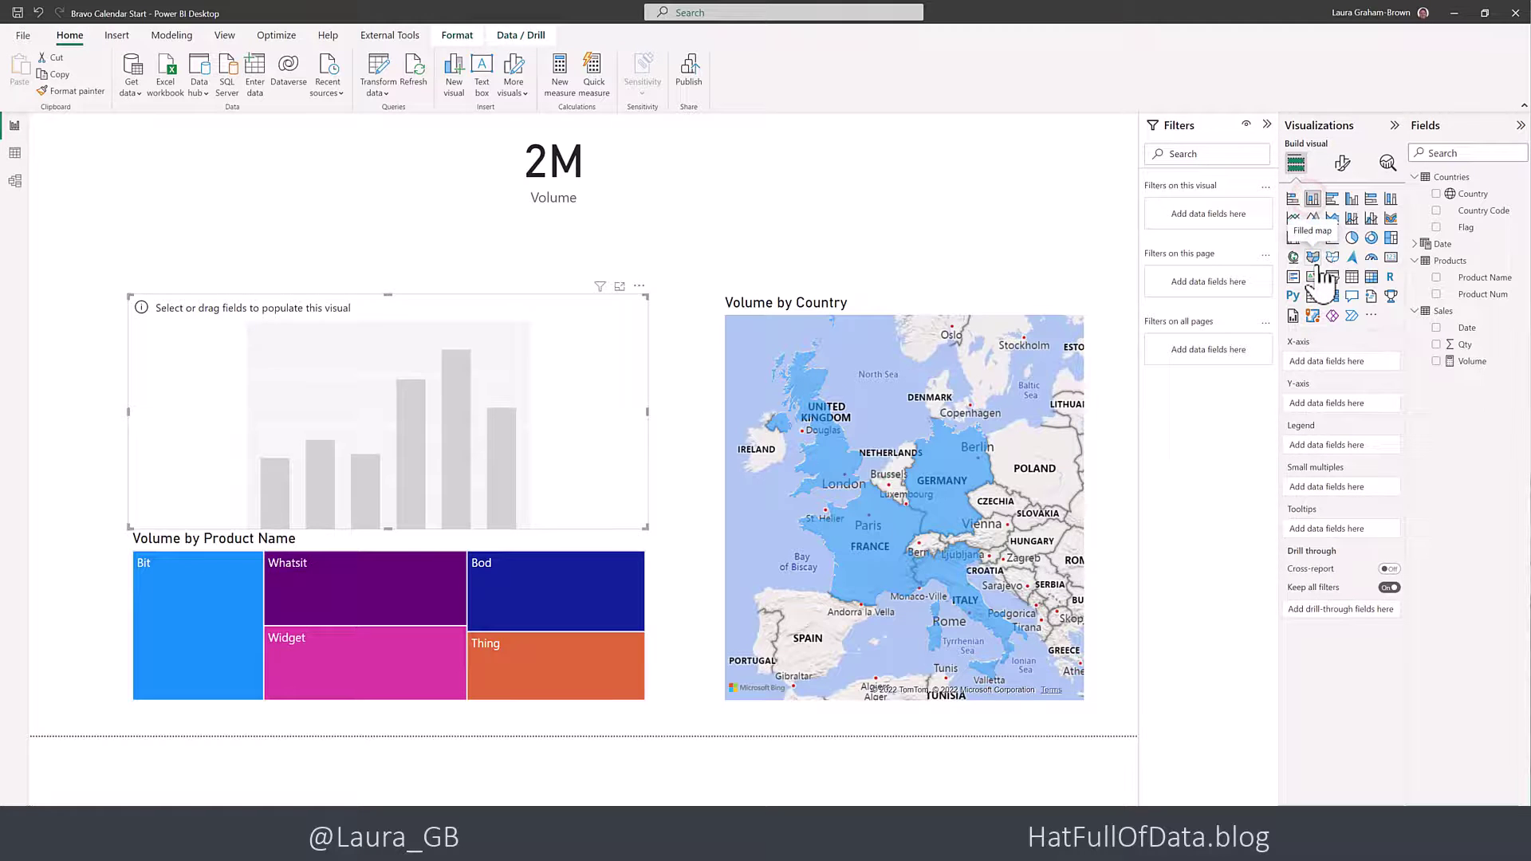
click(1416, 245)
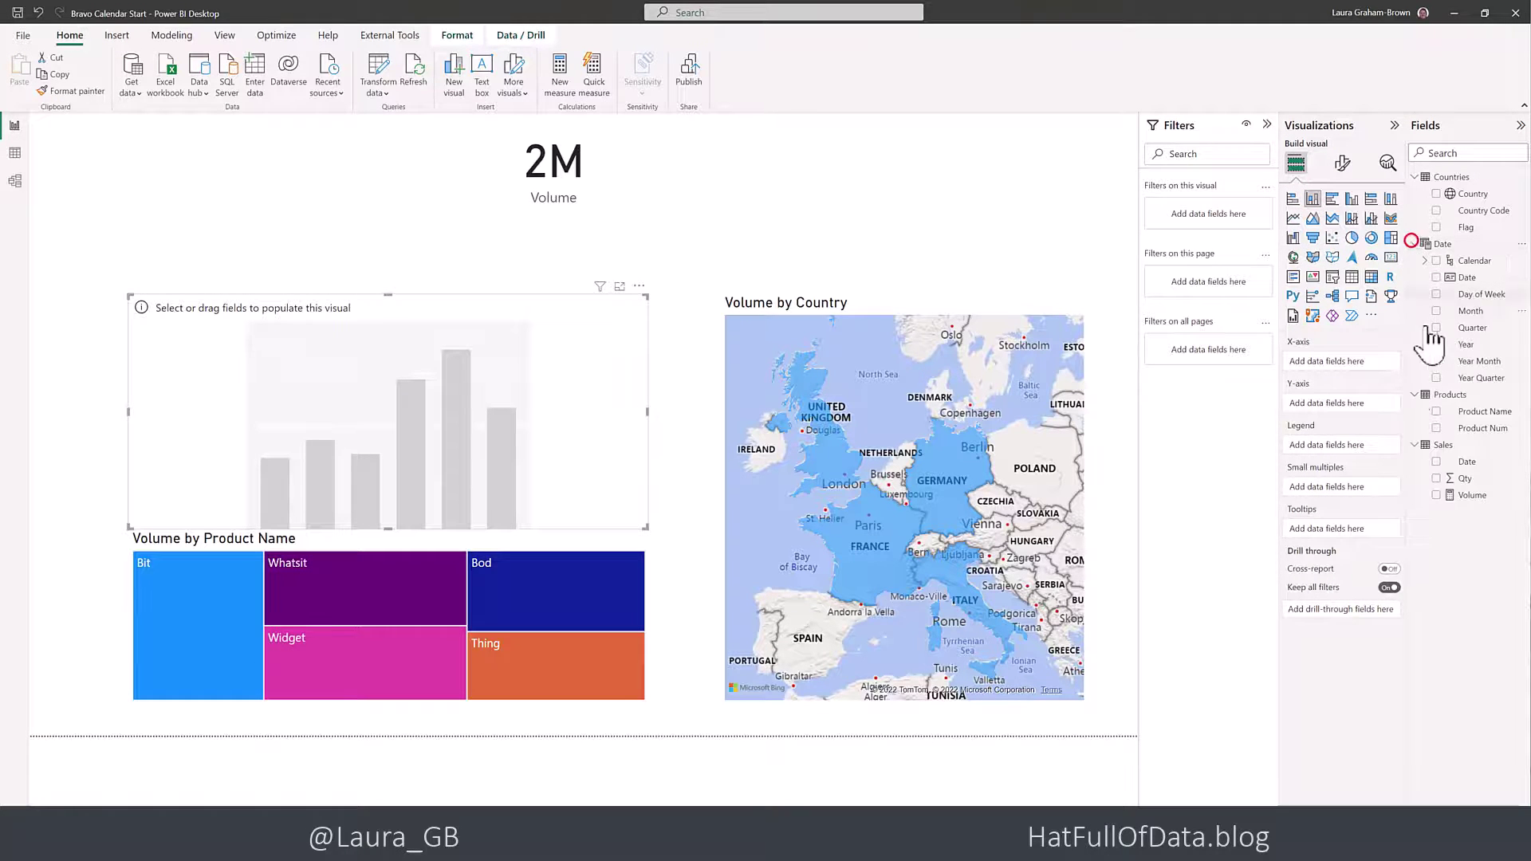
click(1436, 261)
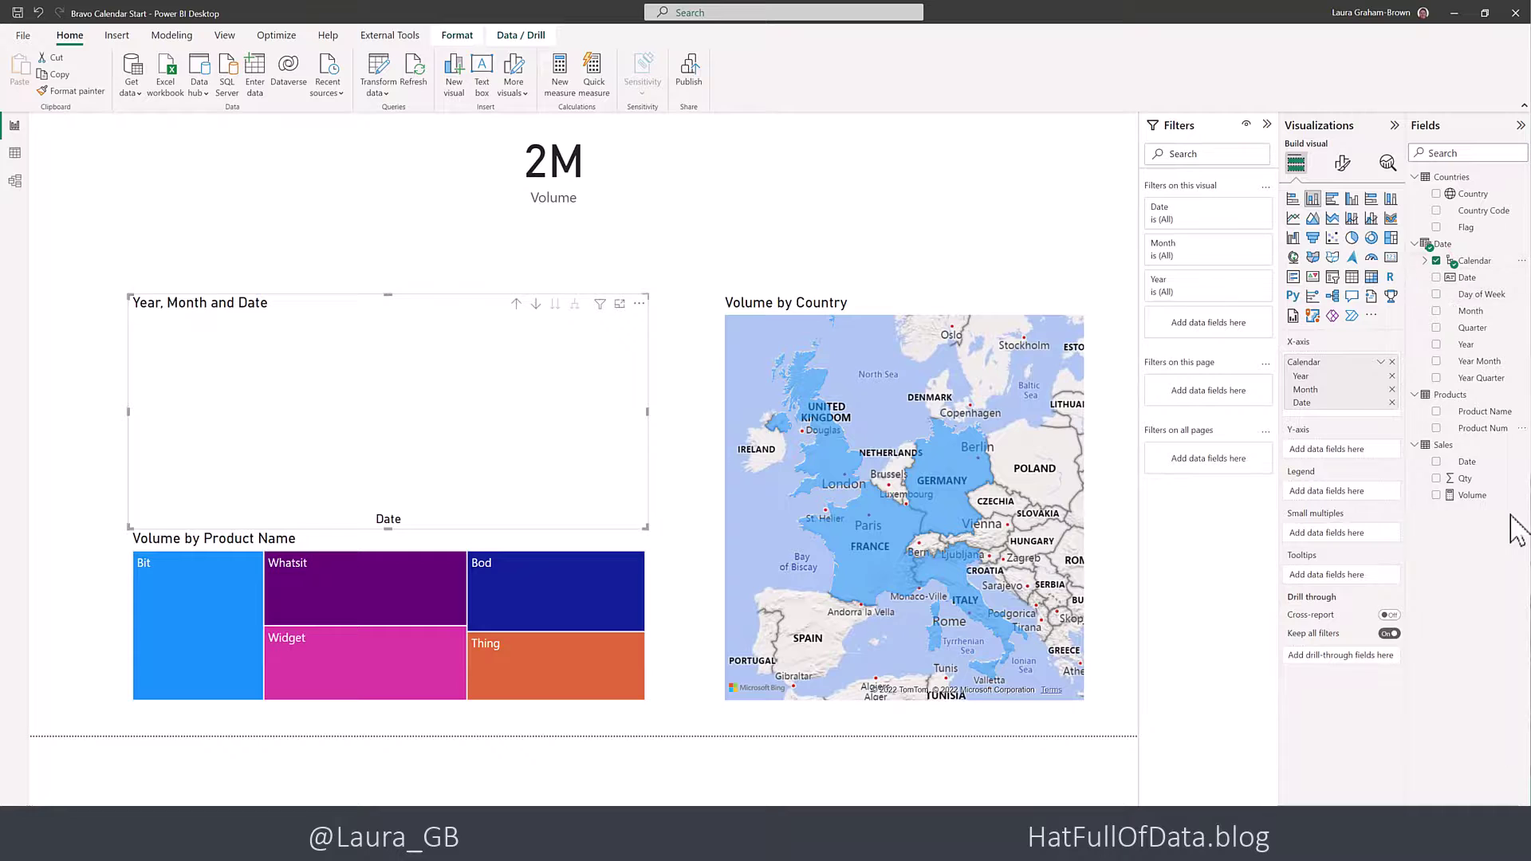
click(1437, 495)
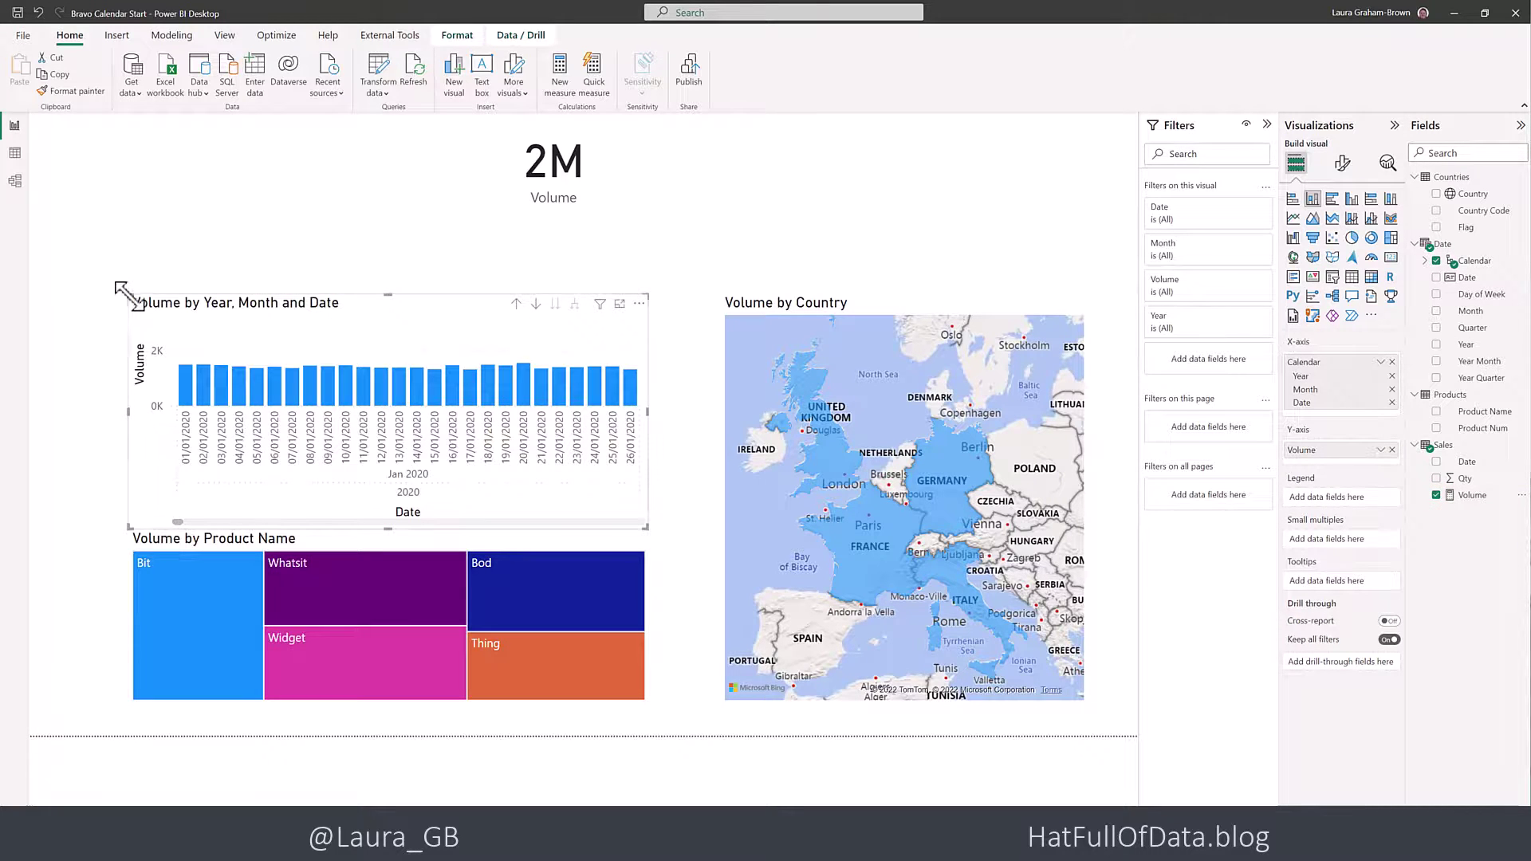
Enlarge the column chart and drill it up to the Year level
drag(119, 289, 72, 228)
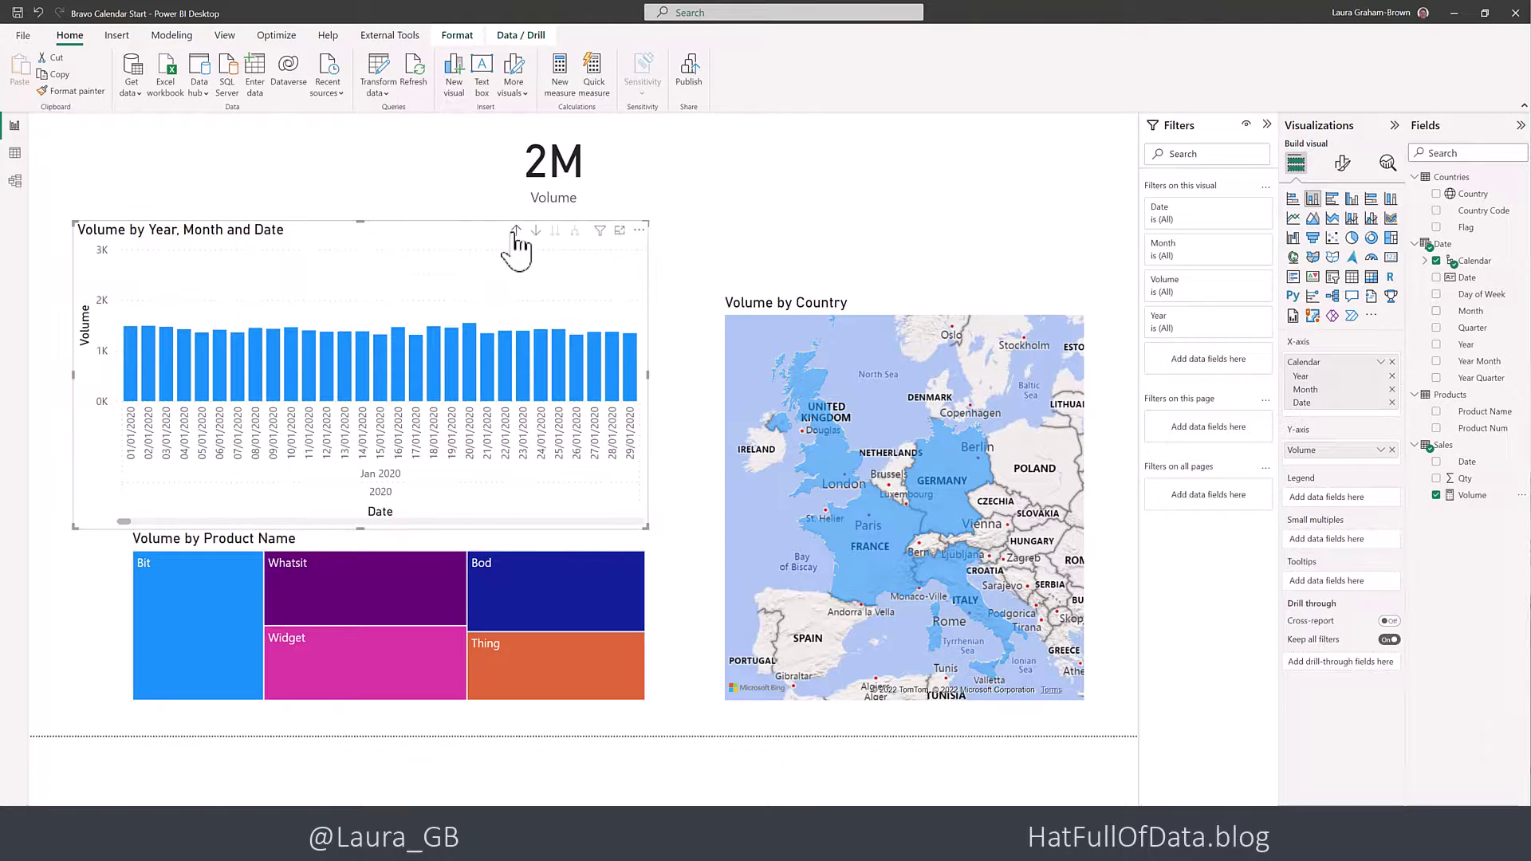
click(515, 232)
click(515, 232)
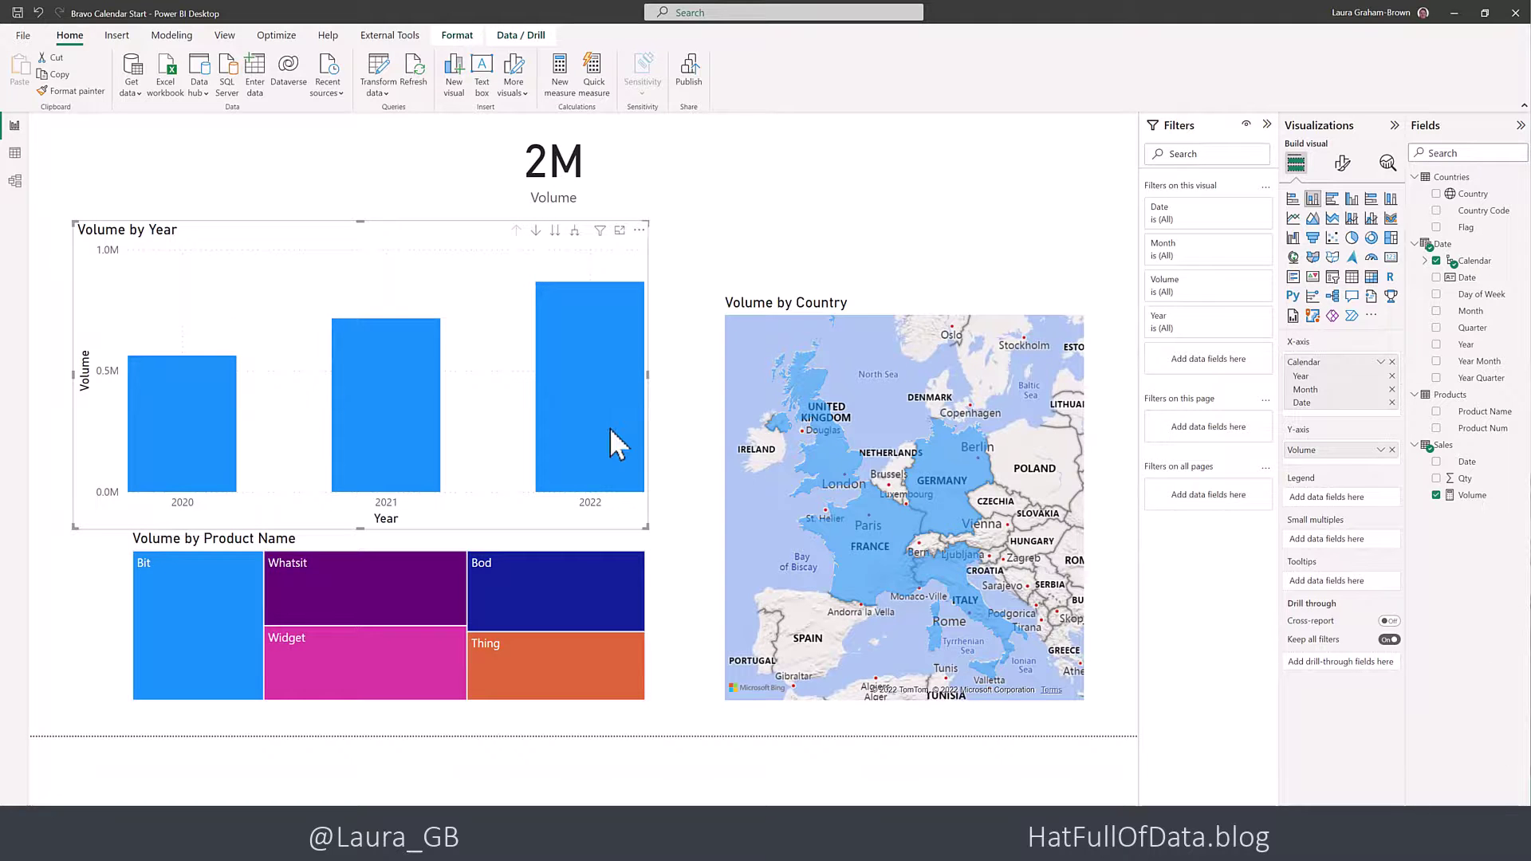
With drill down on, drill into 2022 then Nov 2022, and widen the chart for all days
mouse_move(611, 430)
click(536, 230)
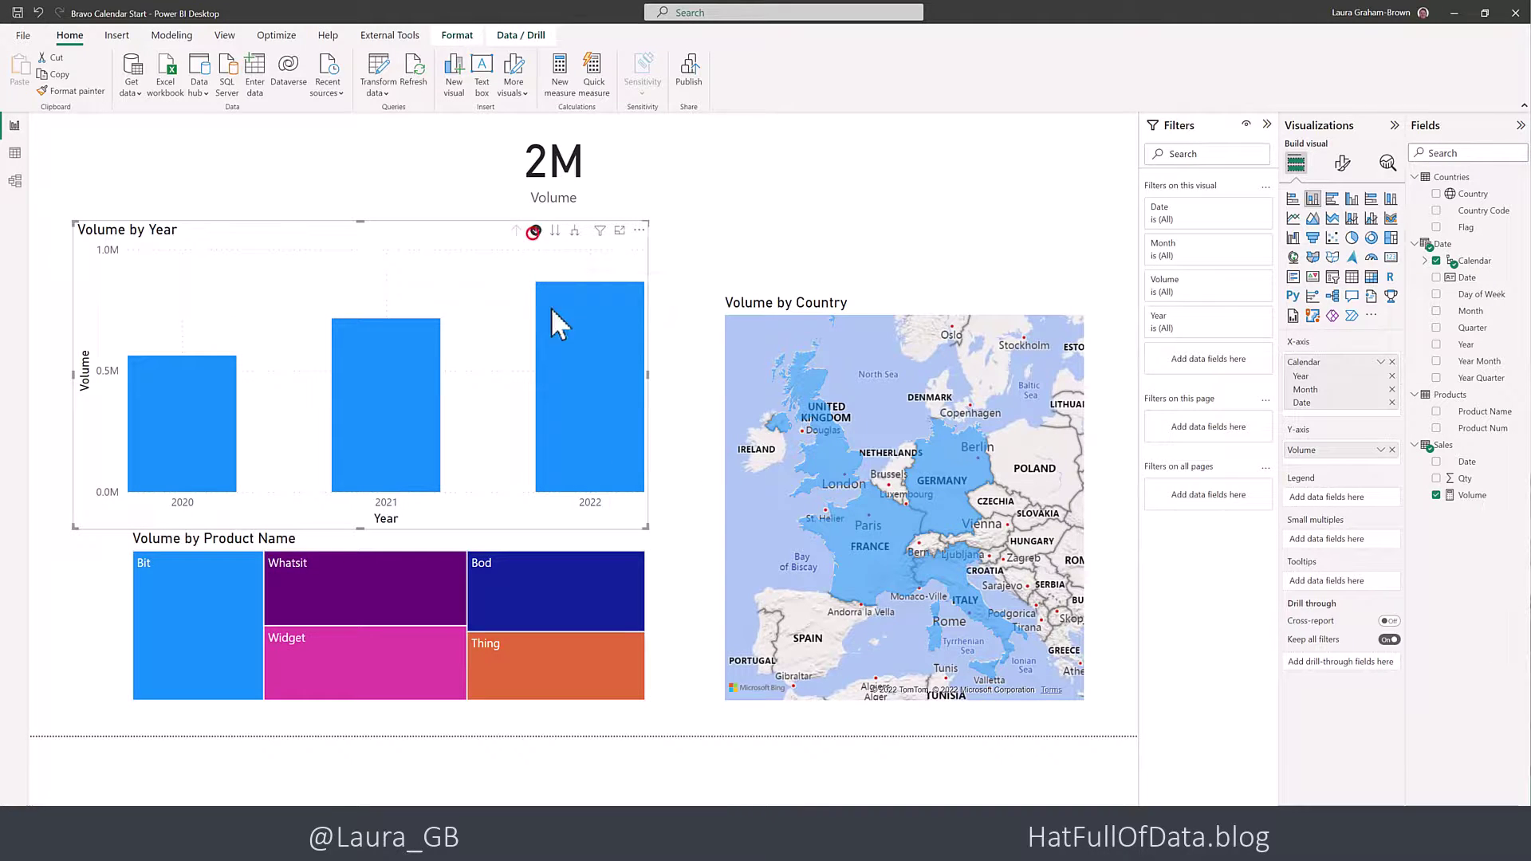
click(588, 399)
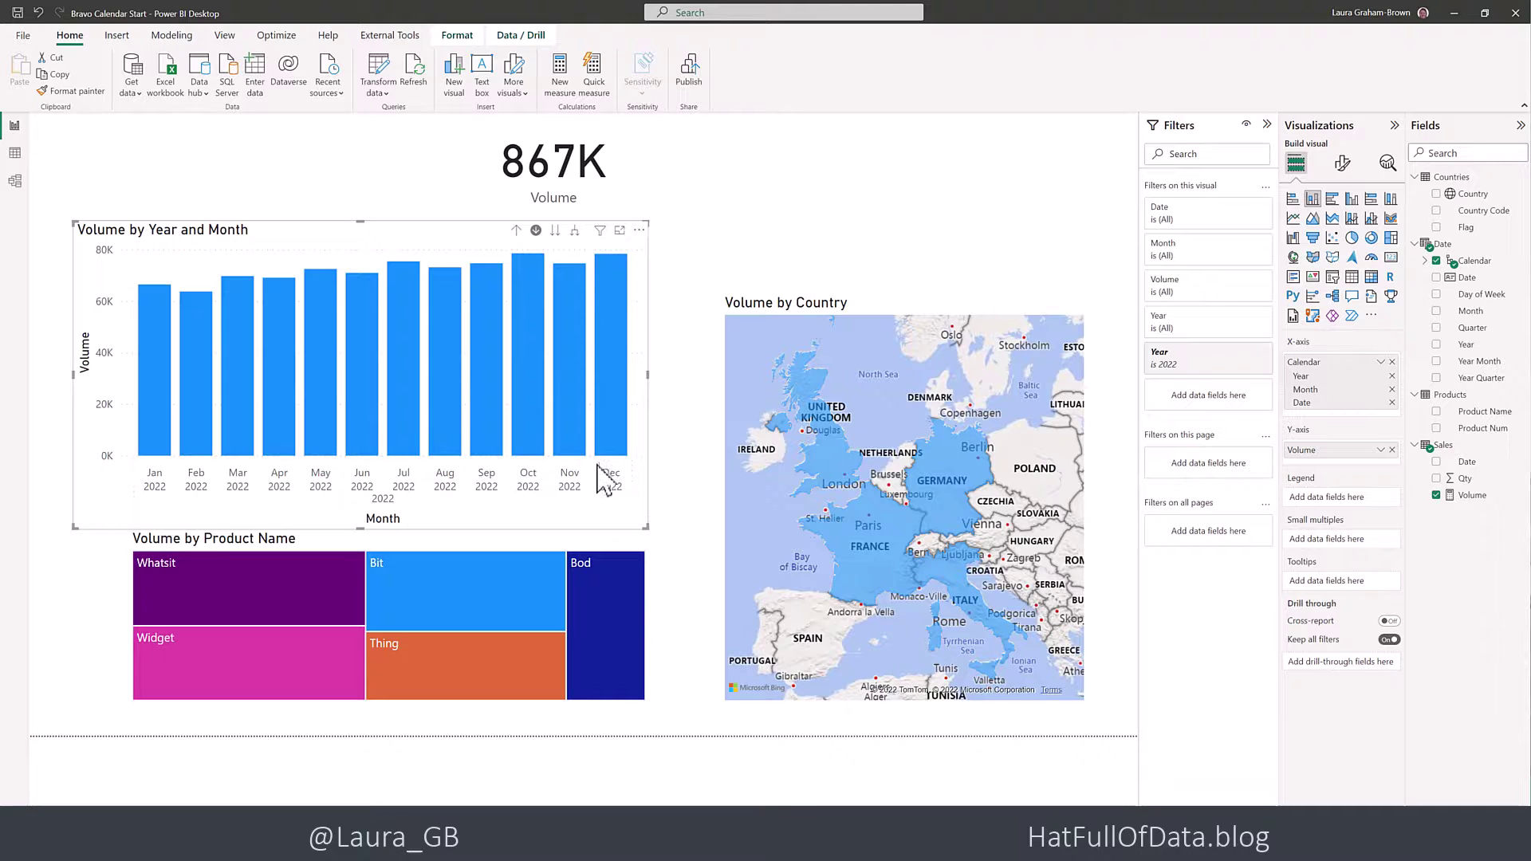
click(570, 429)
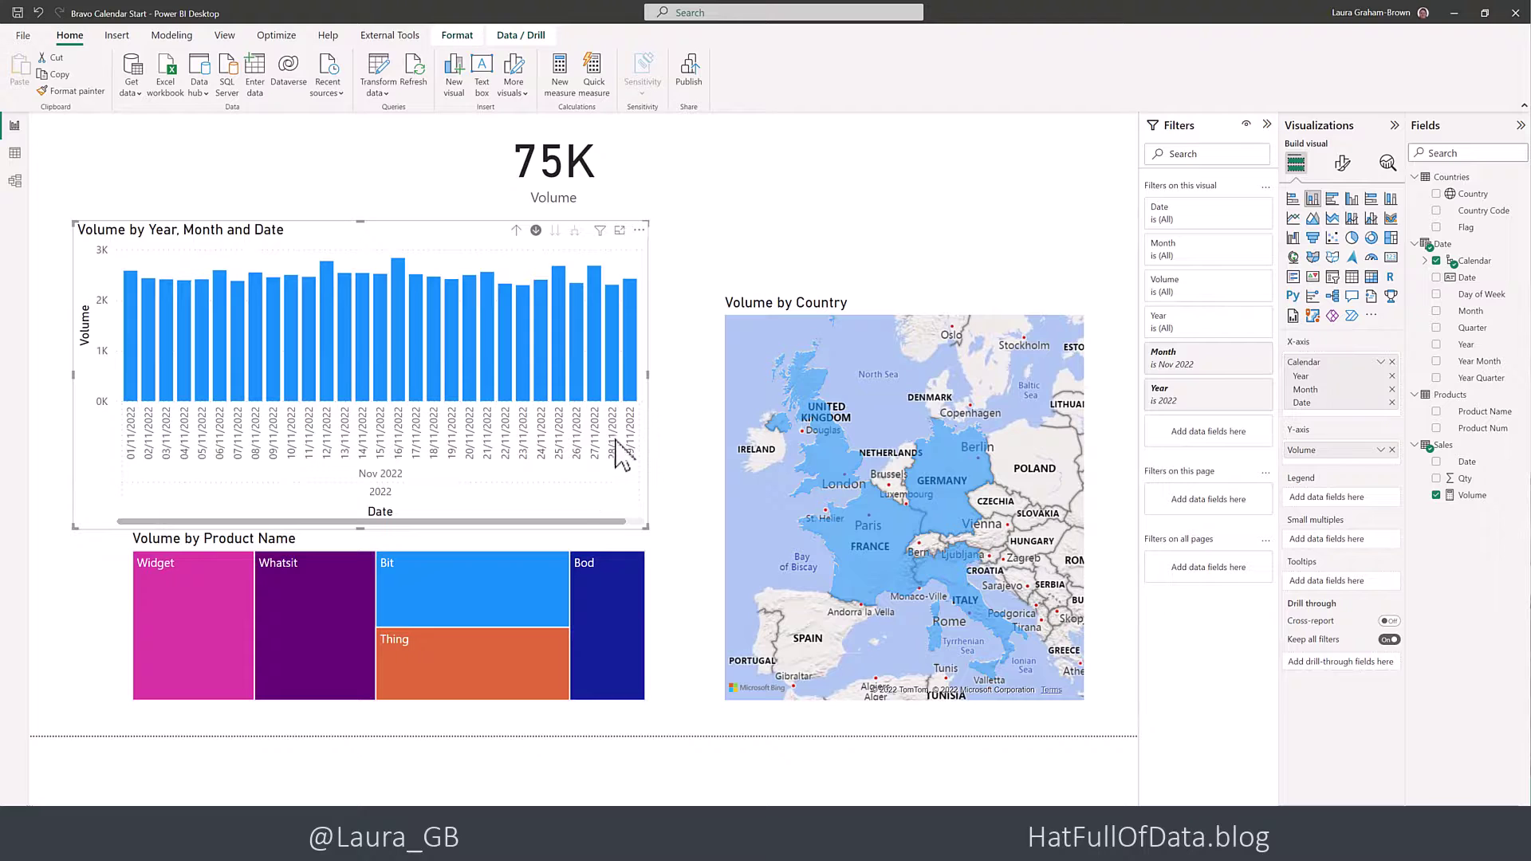
click(647, 376)
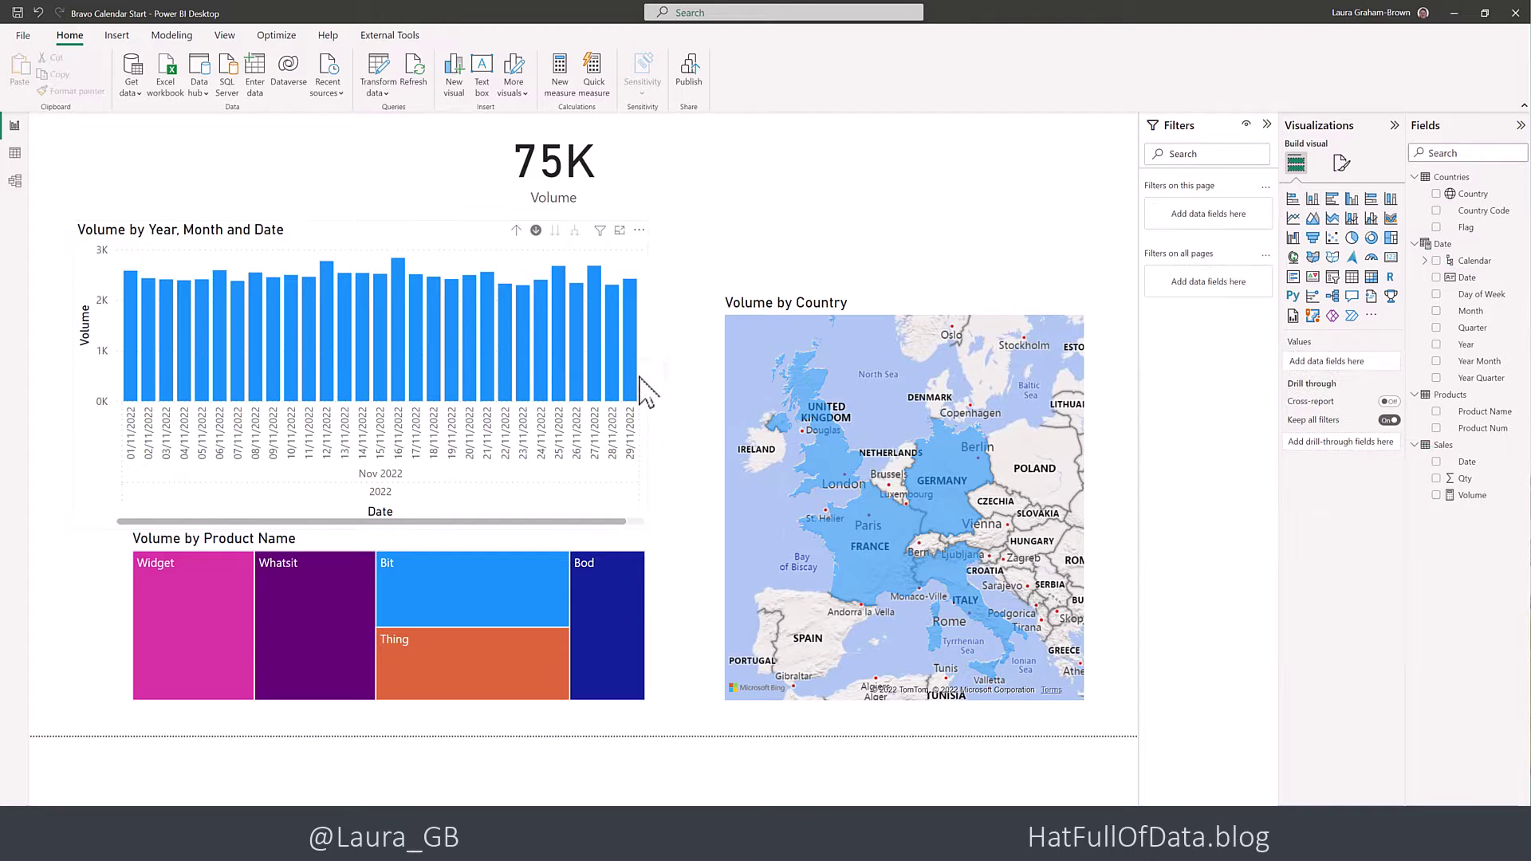
click(645, 381)
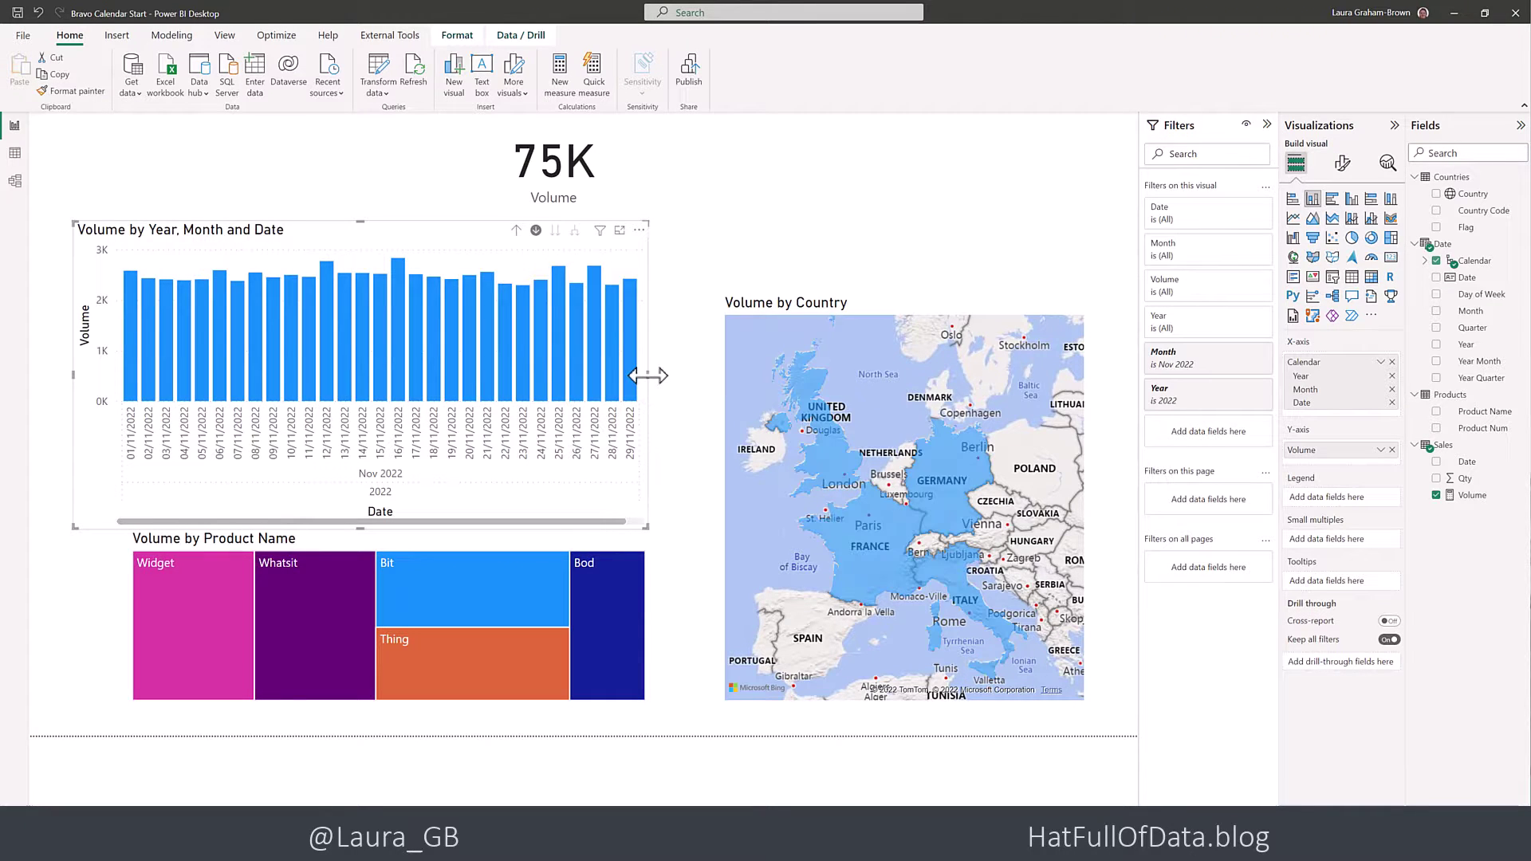
drag(648, 376, 677, 380)
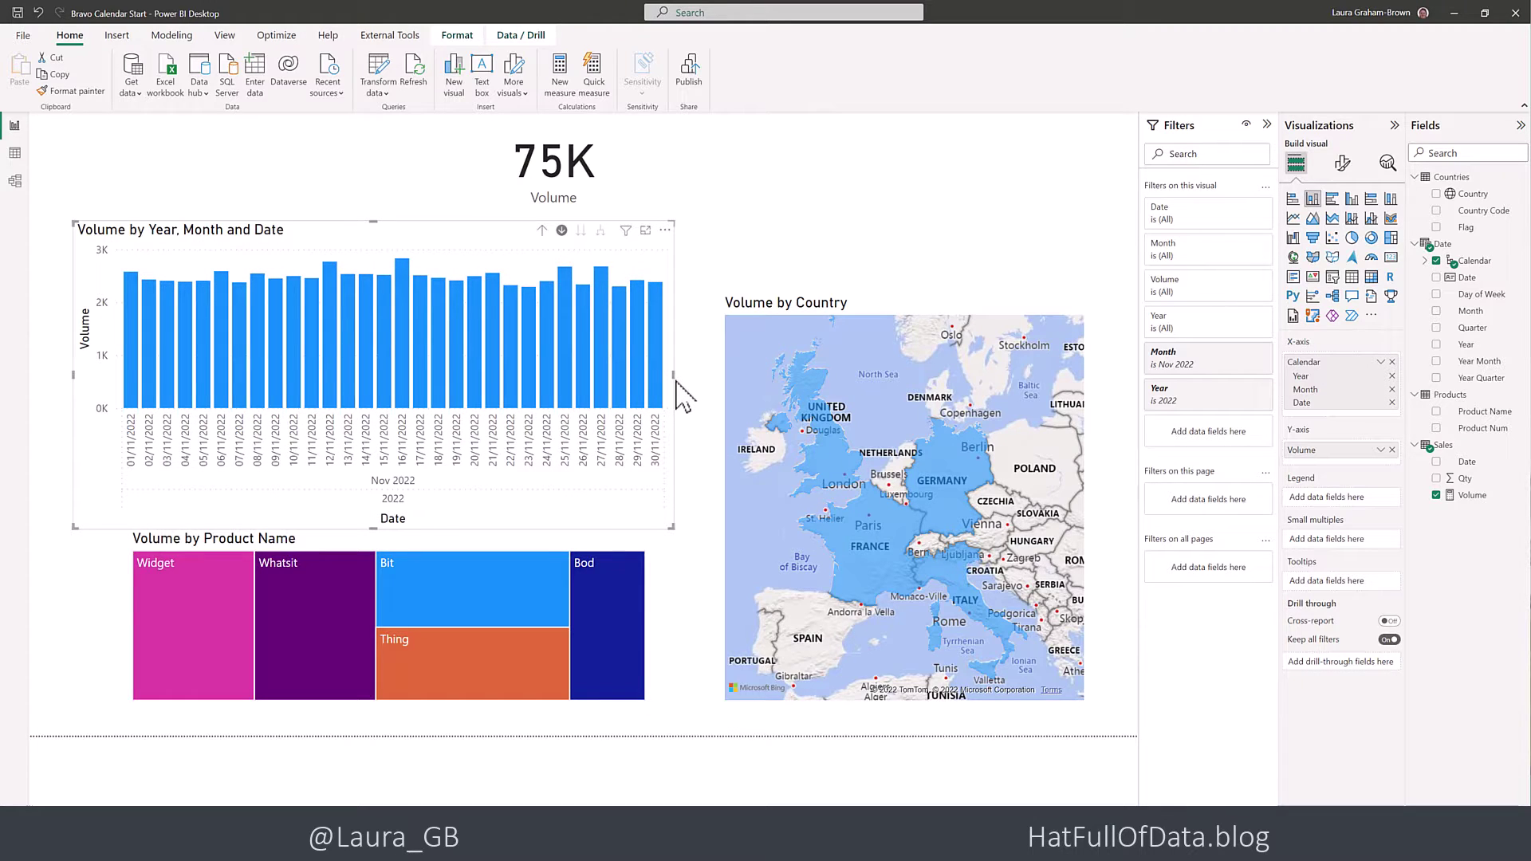